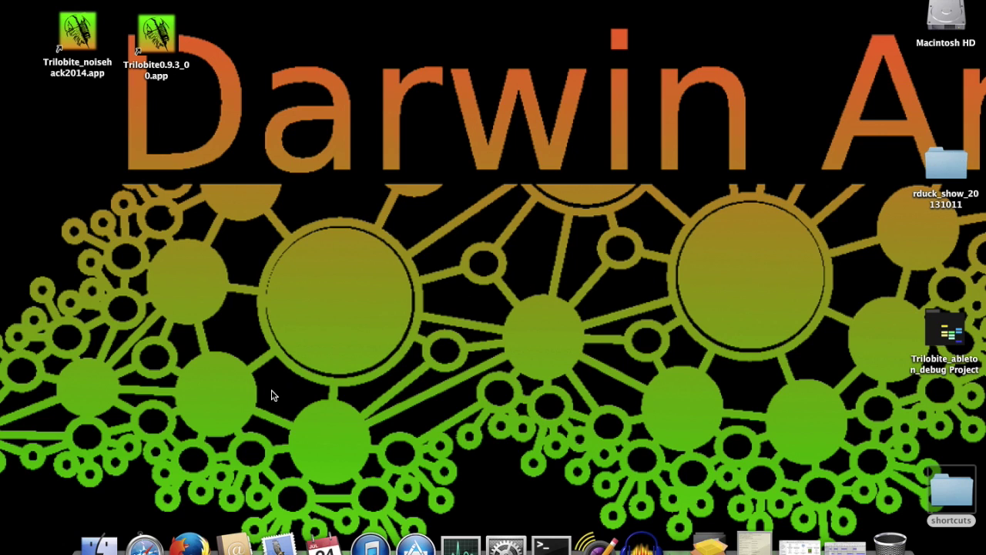
- Launch Trilobite.app from the Trilobite_0.9.3 folder in Applications and postpone its registration
click(99, 544)
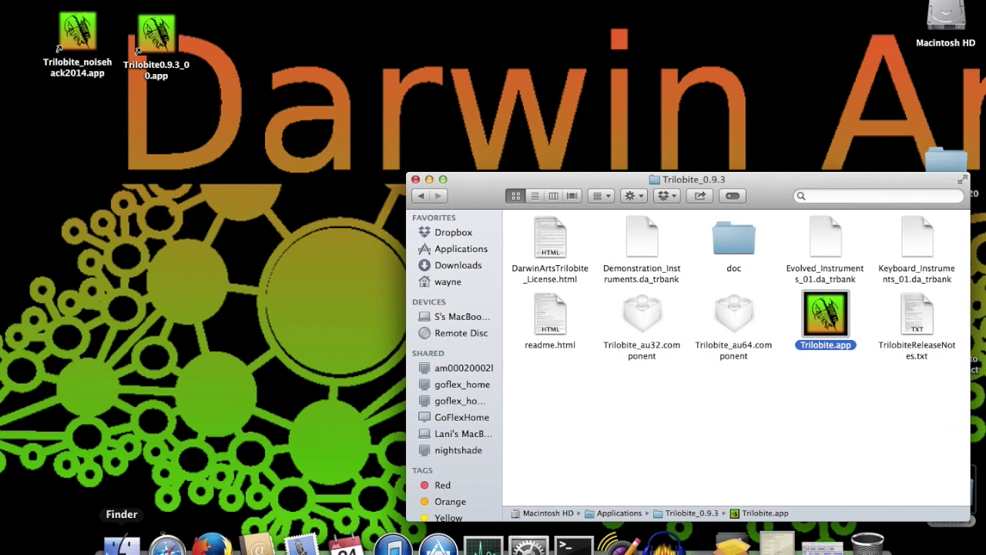
click(446, 252)
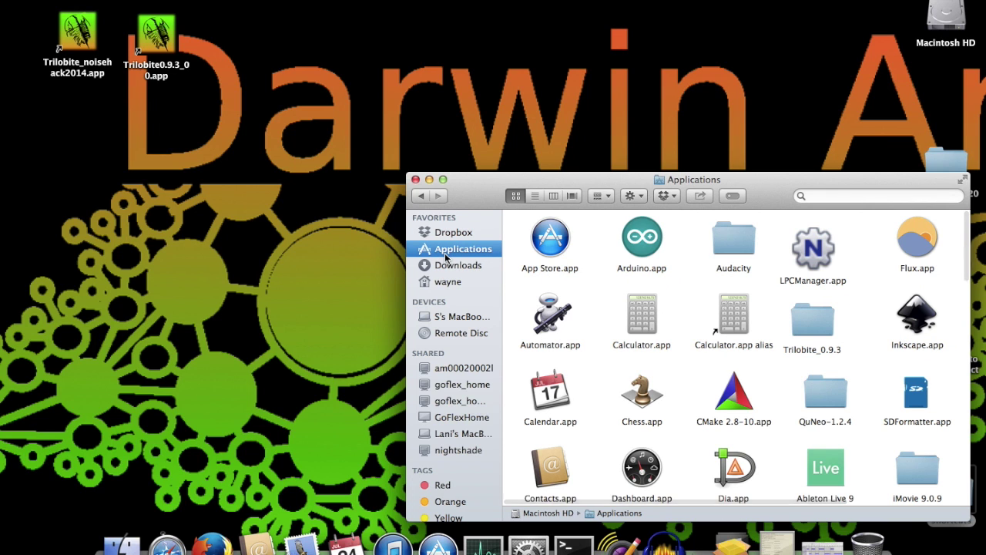
double_click(810, 331)
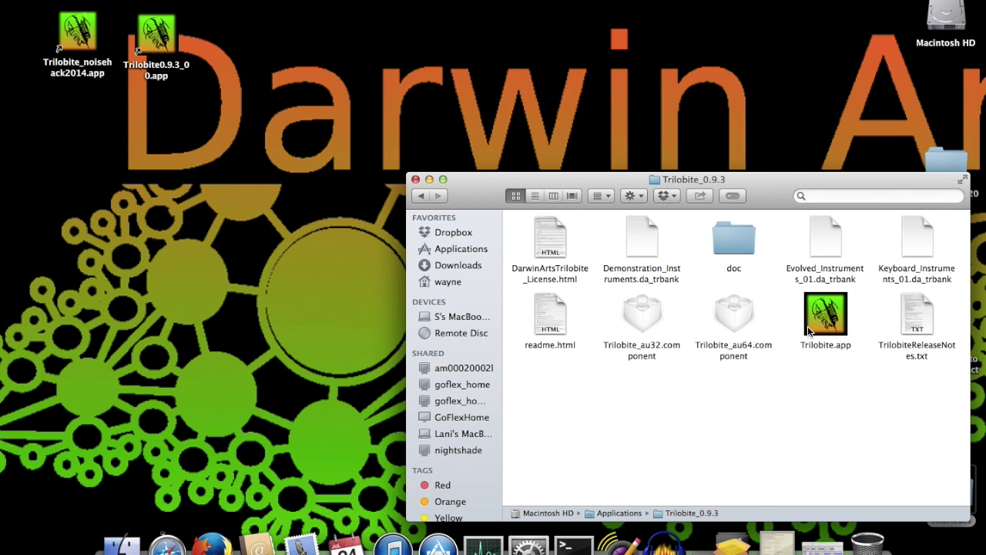
double_click(809, 329)
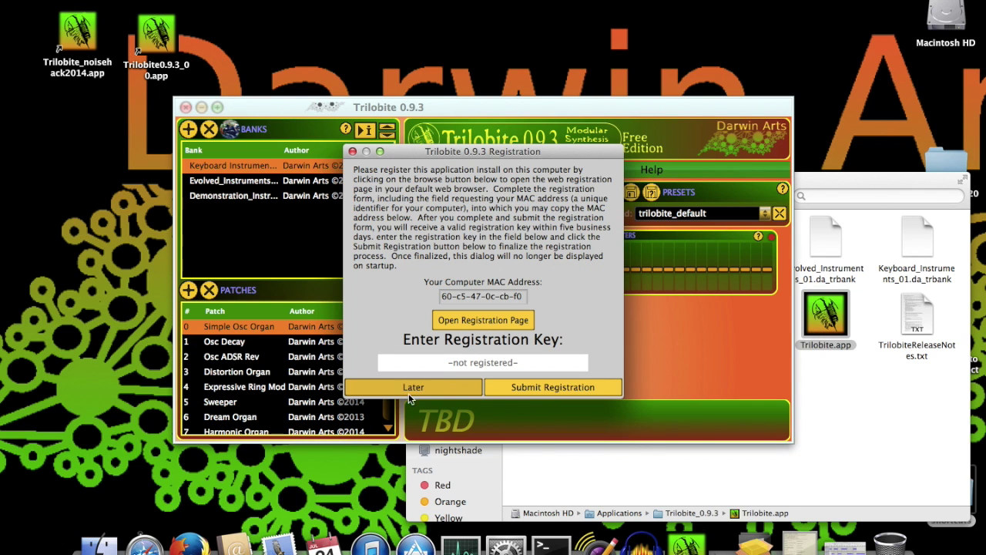
click(436, 382)
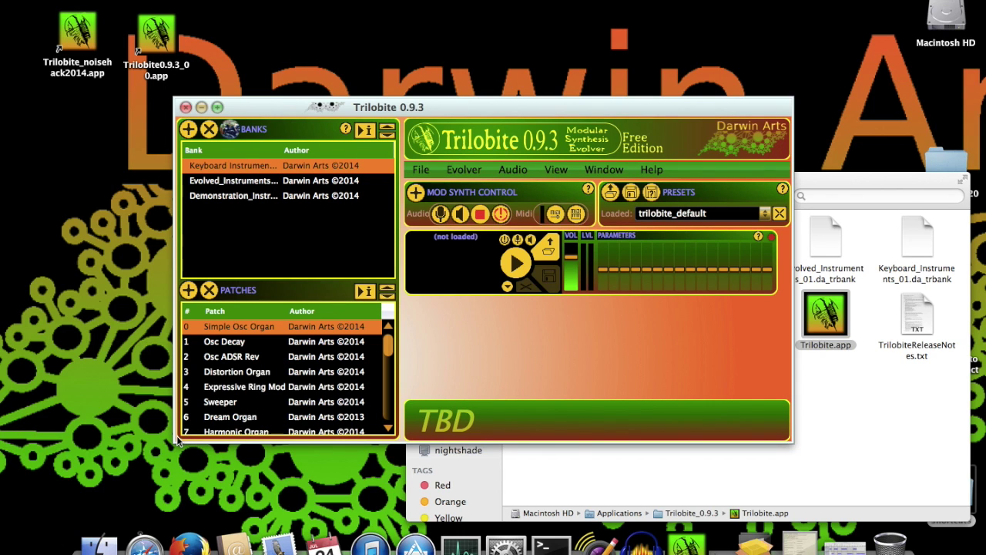
- Enlarge the main window, compare the Evolved_Instruments_01 and Demonstration_Instruments banks, and leave Demonstration_Instruments selected
drag(175, 439, 69, 459)
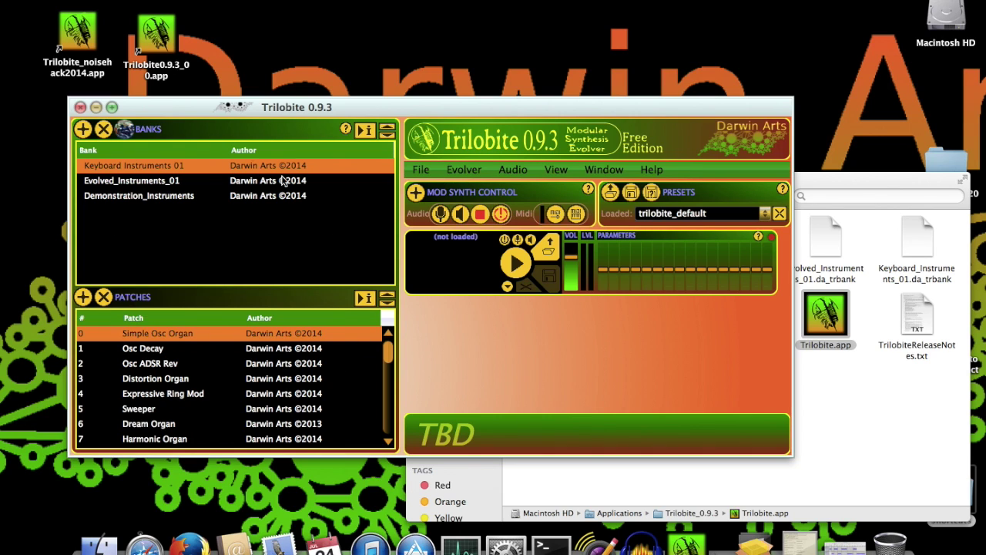
click(142, 185)
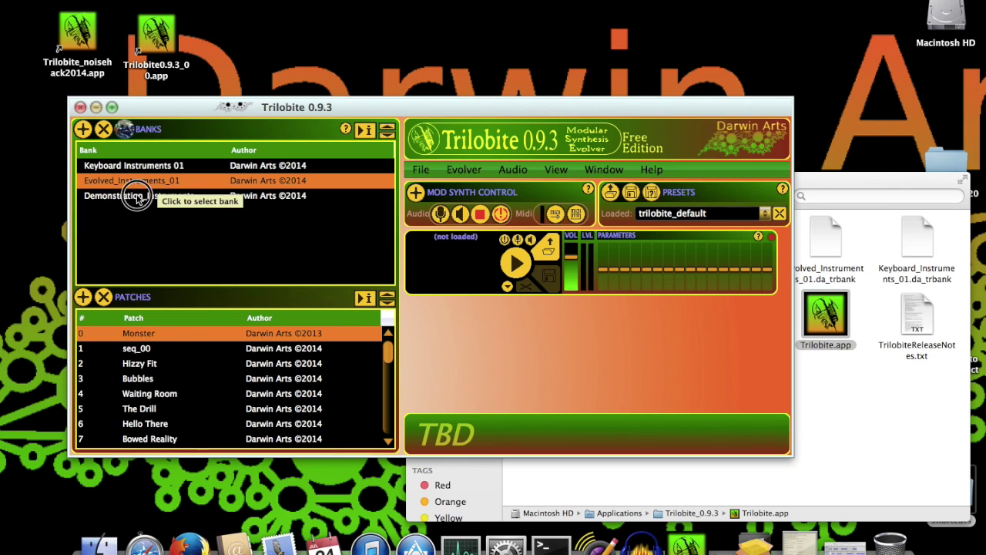
click(137, 195)
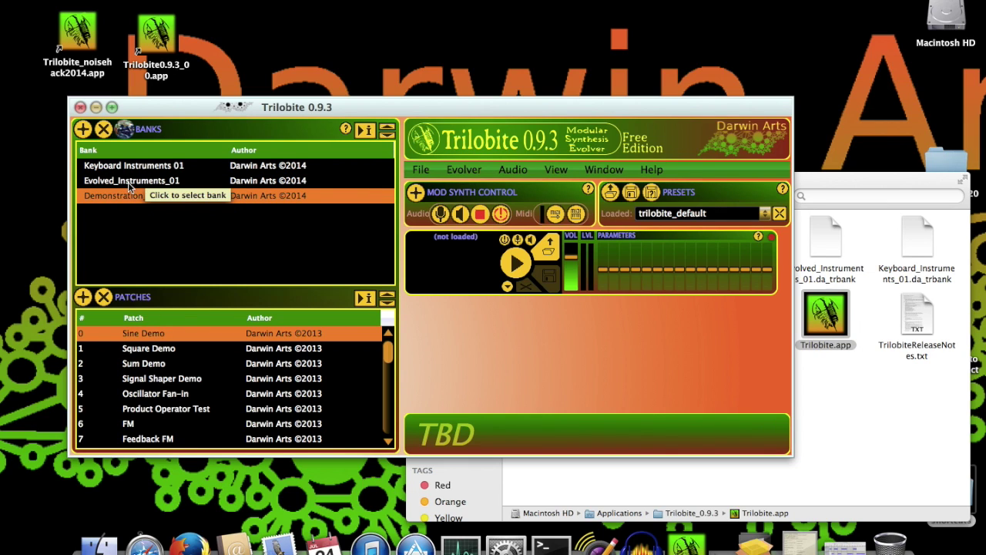
click(128, 182)
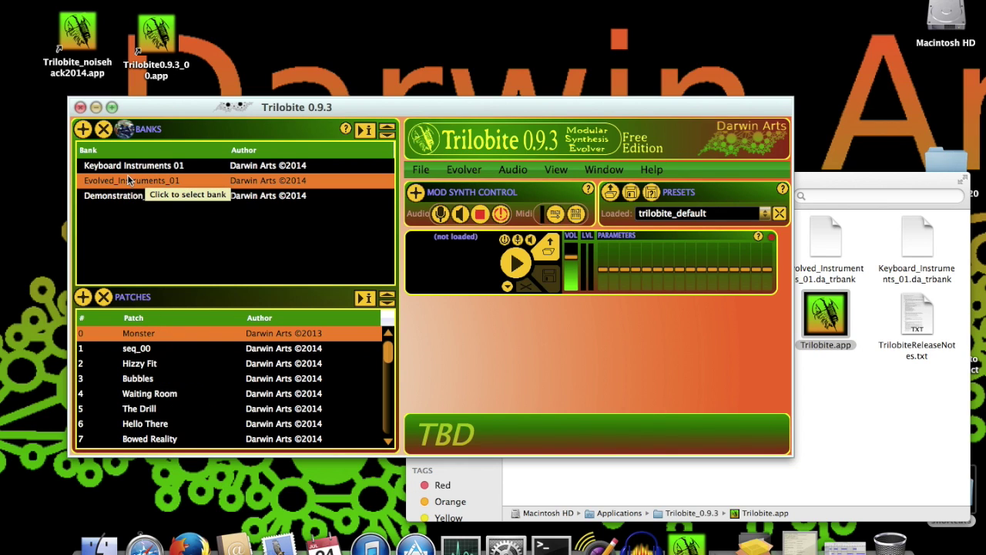
click(123, 196)
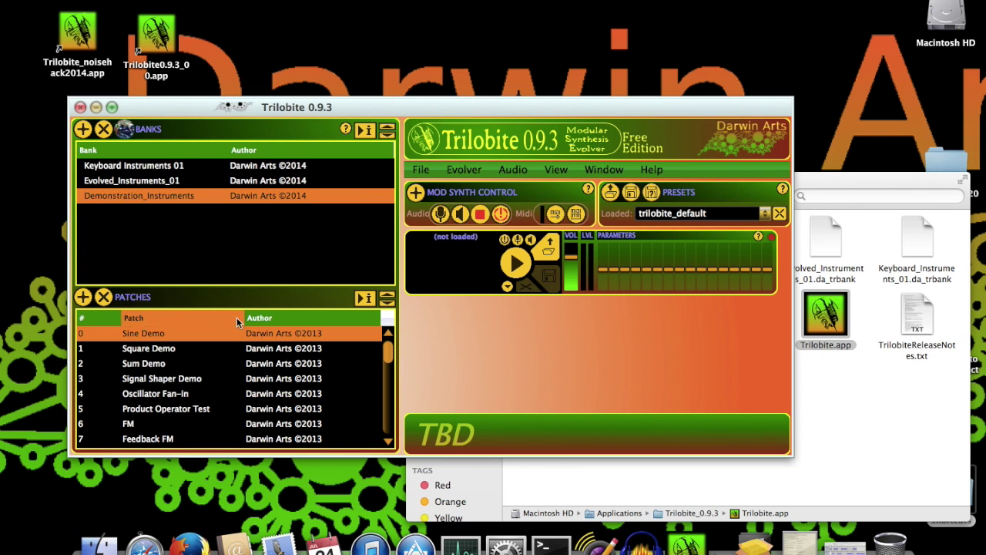
- Load the Sine Demo patch into the first synth and the FM patch into the second synth
drag(390, 348, 364, 339)
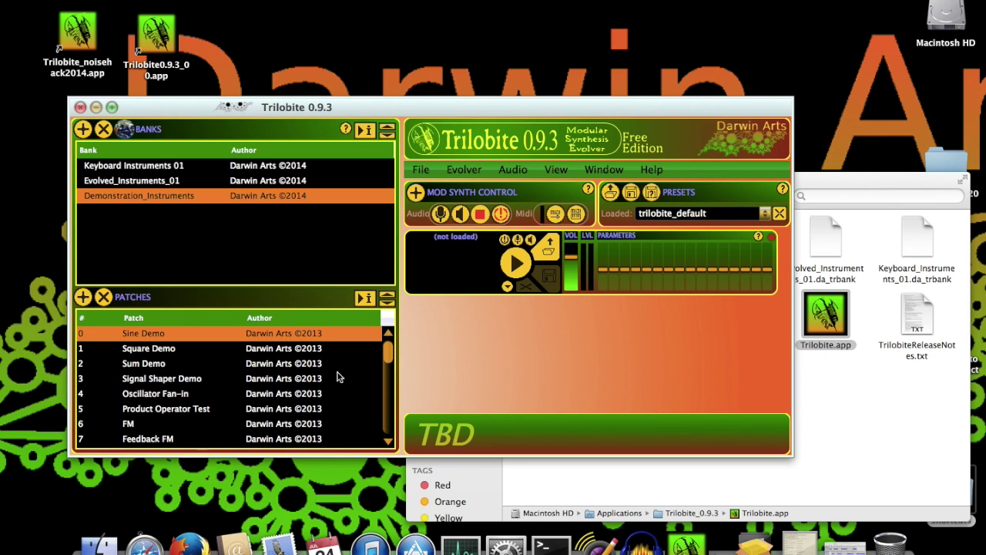
drag(163, 339, 465, 278)
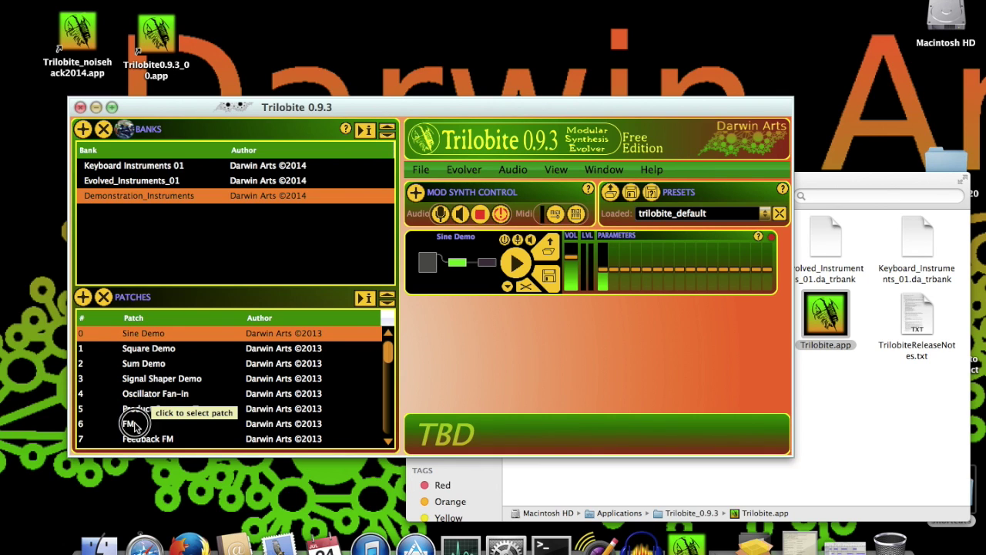
drag(135, 425, 497, 351)
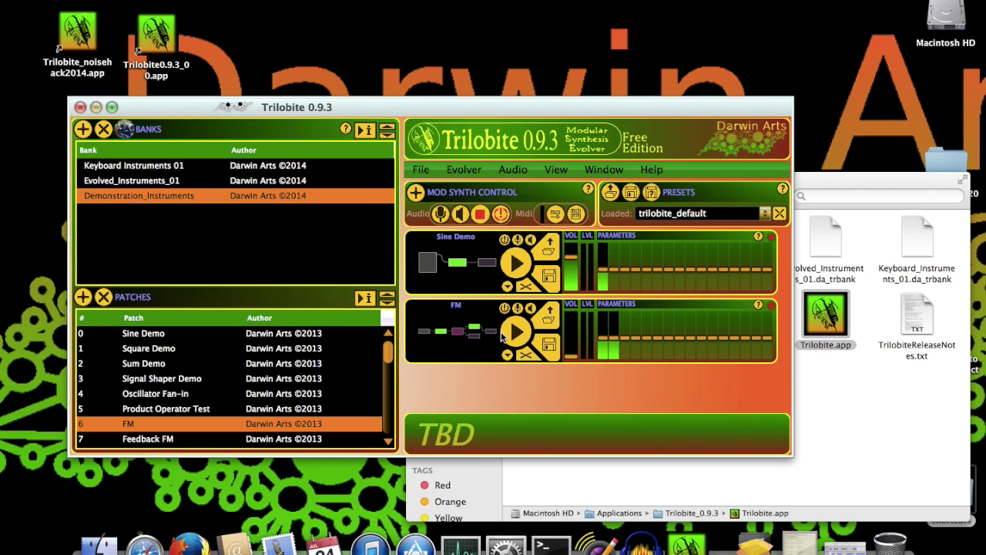
- Play the FM patch, lower its volume almost to the minimum, and stop it
click(514, 332)
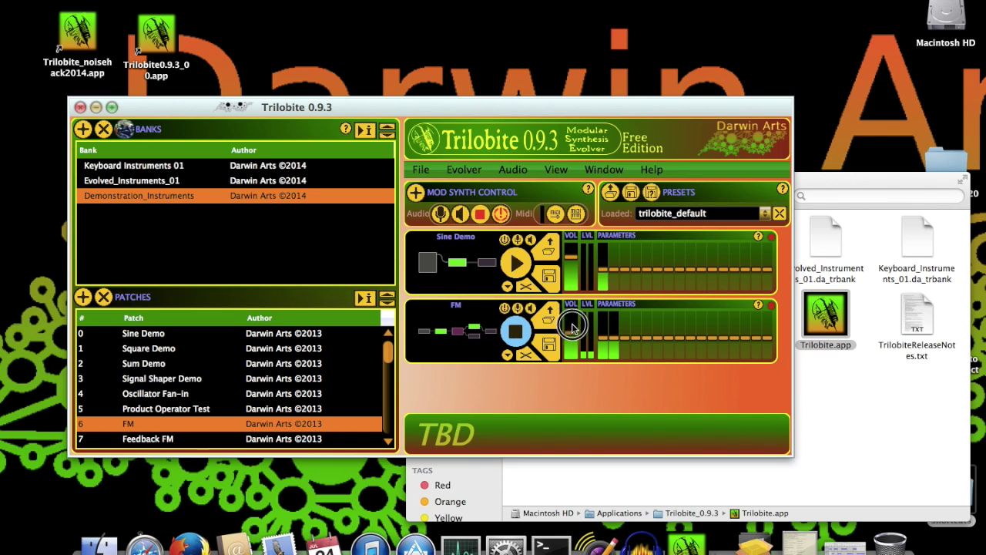
drag(571, 331, 572, 348)
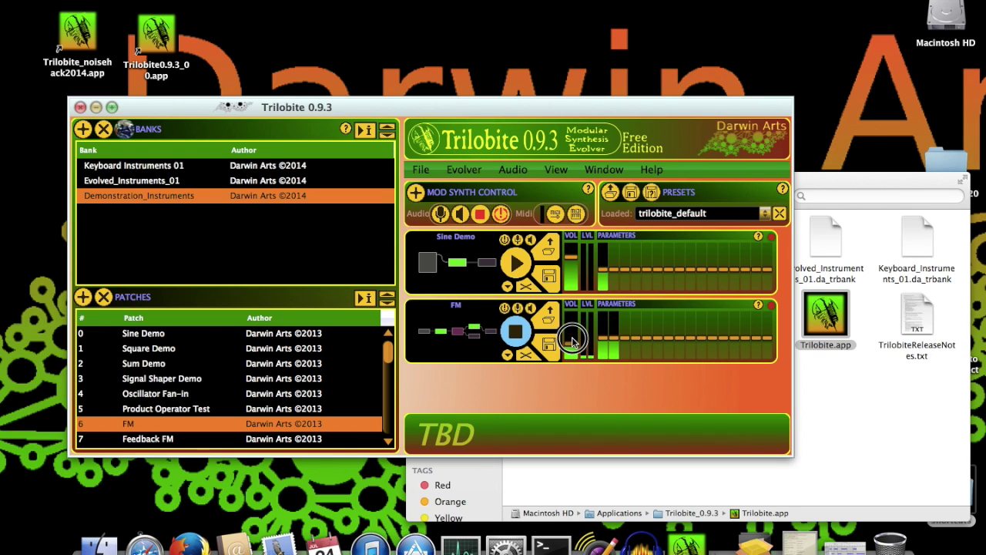
drag(571, 348, 572, 354)
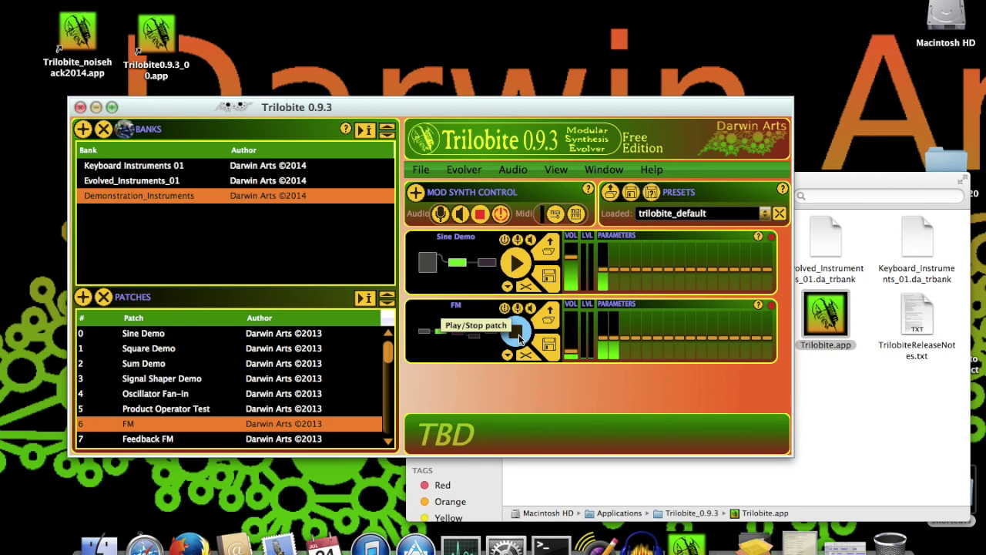
click(519, 337)
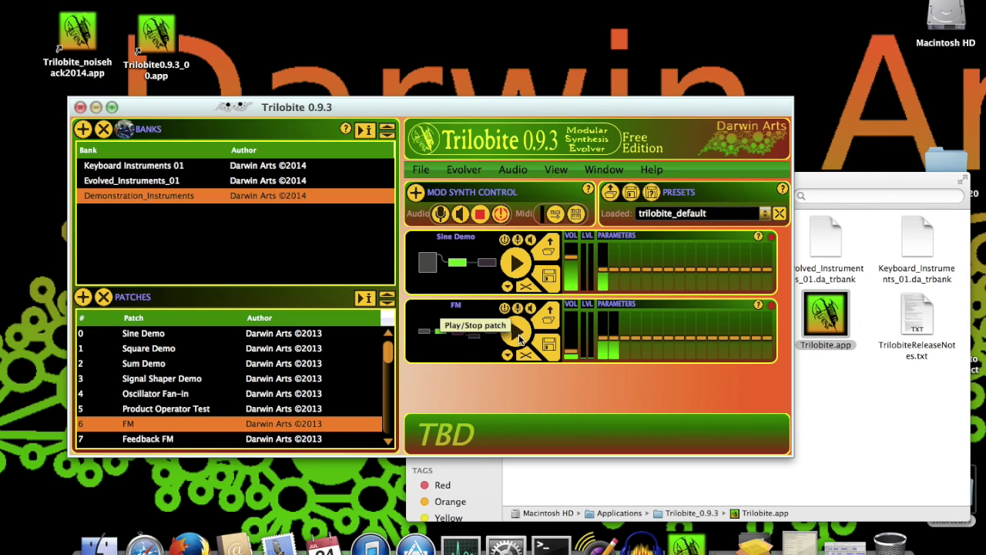
- Play the FM patch again and vary its first two parameters
click(520, 337)
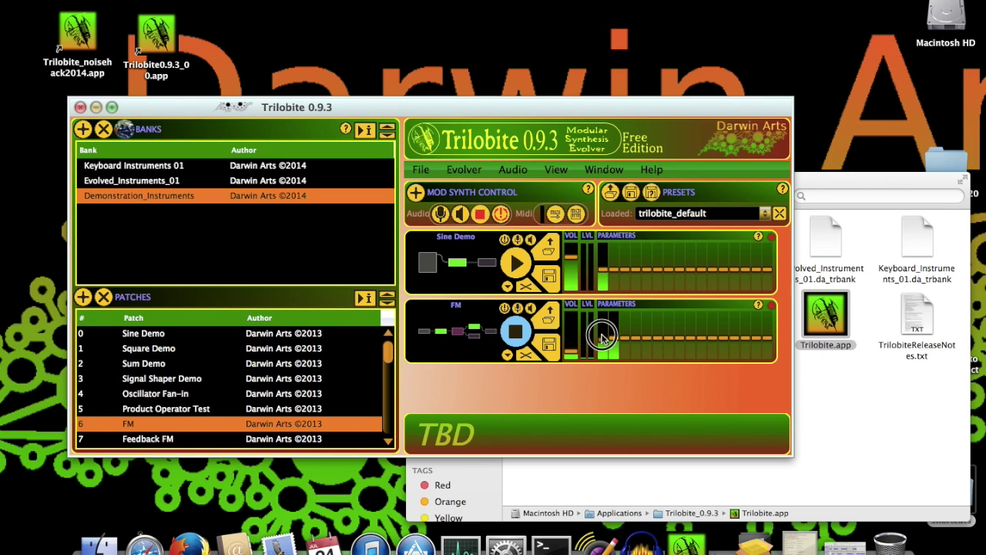
mouse_move(616, 332)
mouse_down()
mouse_move(616, 318)
mouse_move(617, 335)
mouse_up()
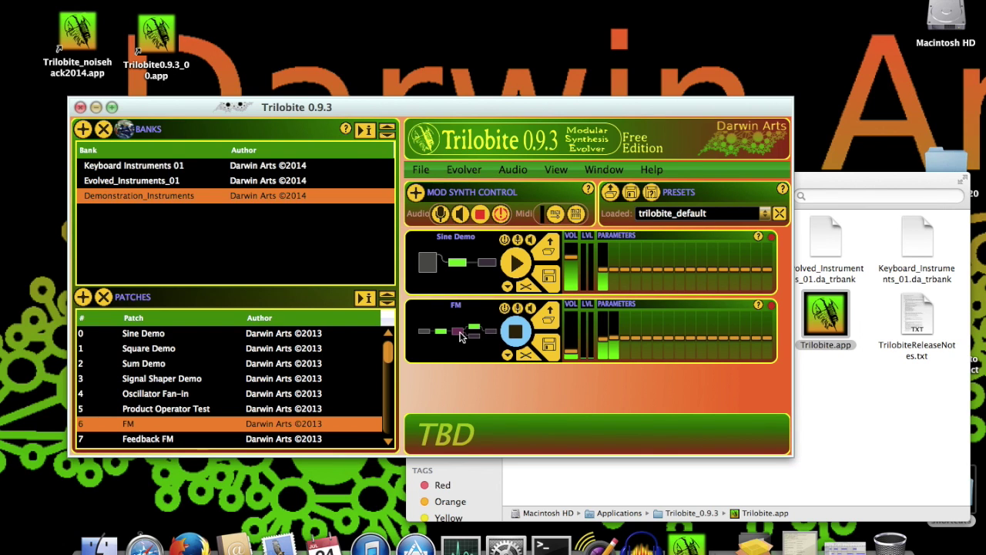
- Open the FM patch's module graph, stop playback, and maximize the graph window to inspect its modules
double_click(460, 337)
drag(482, 365, 320, 194)
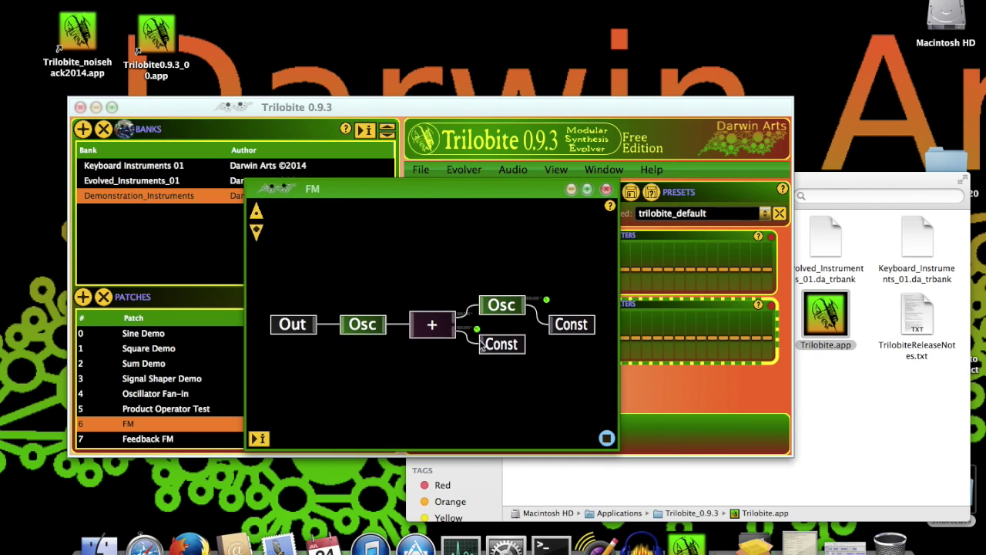
click(607, 438)
click(608, 438)
double_click(394, 185)
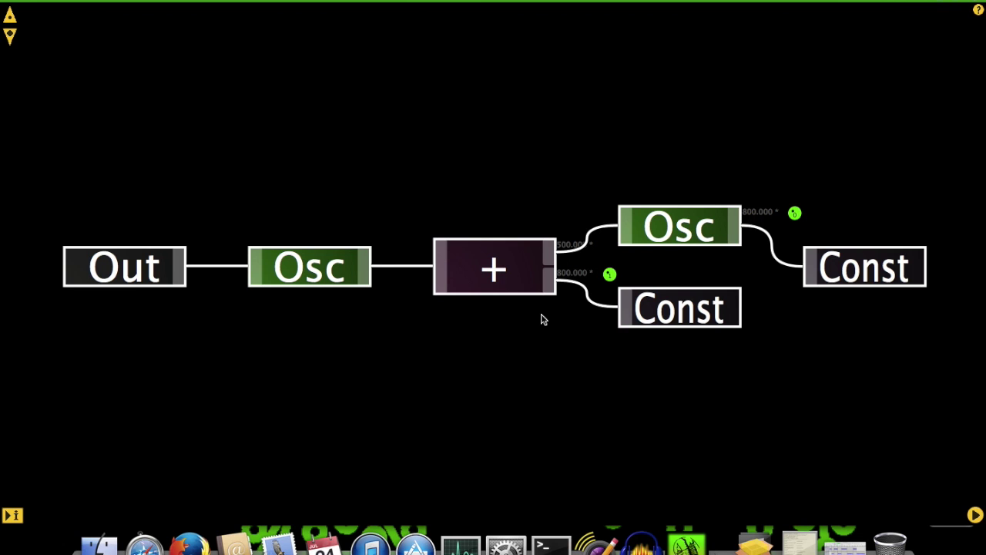
scroll(547, 312, up, 2)
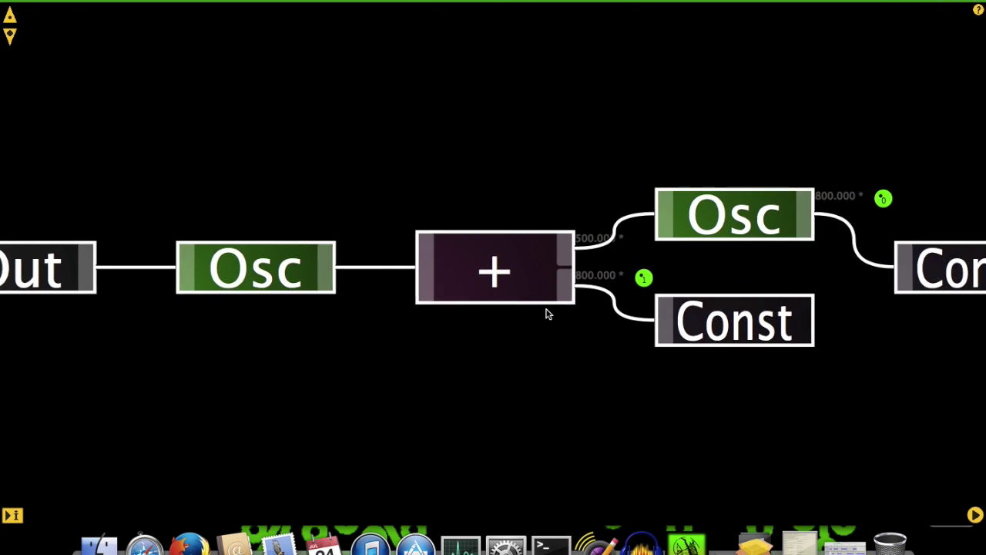
scroll(547, 312, up, 5)
scroll(547, 313, up, 3)
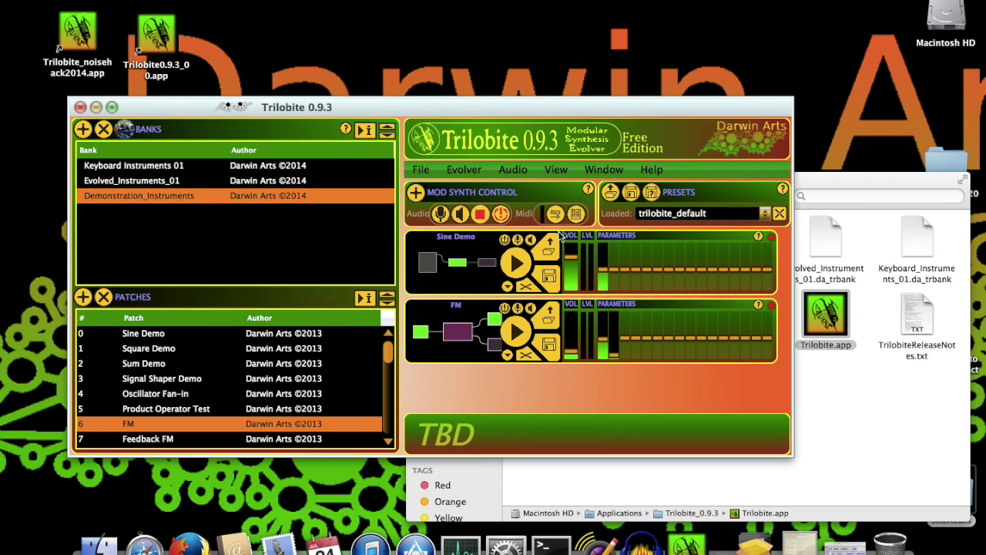
- Map the FM patch's first two parameters to MIDI controllers in MIDI Controller Mapping Mode, and audition the patch
click(553, 216)
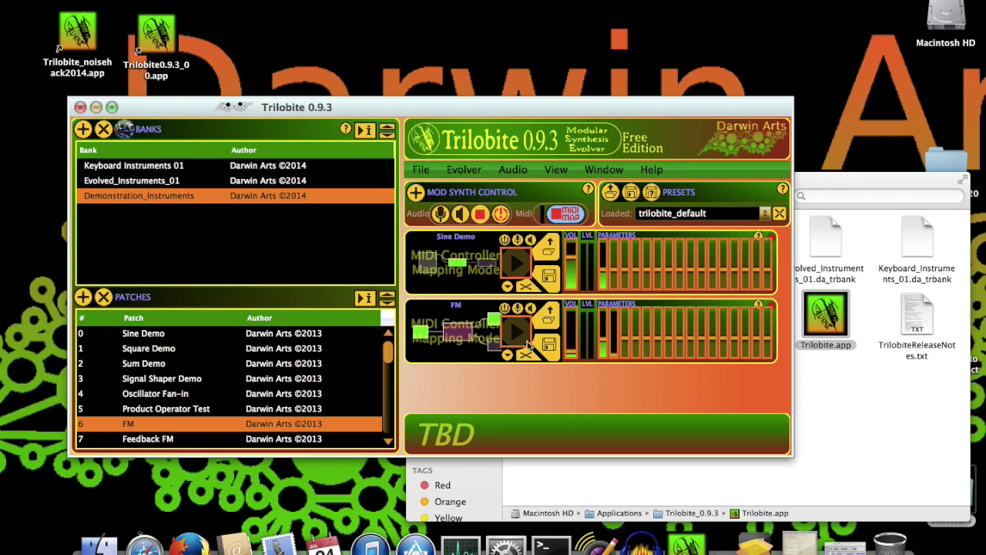
click(603, 345)
click(614, 347)
click(571, 219)
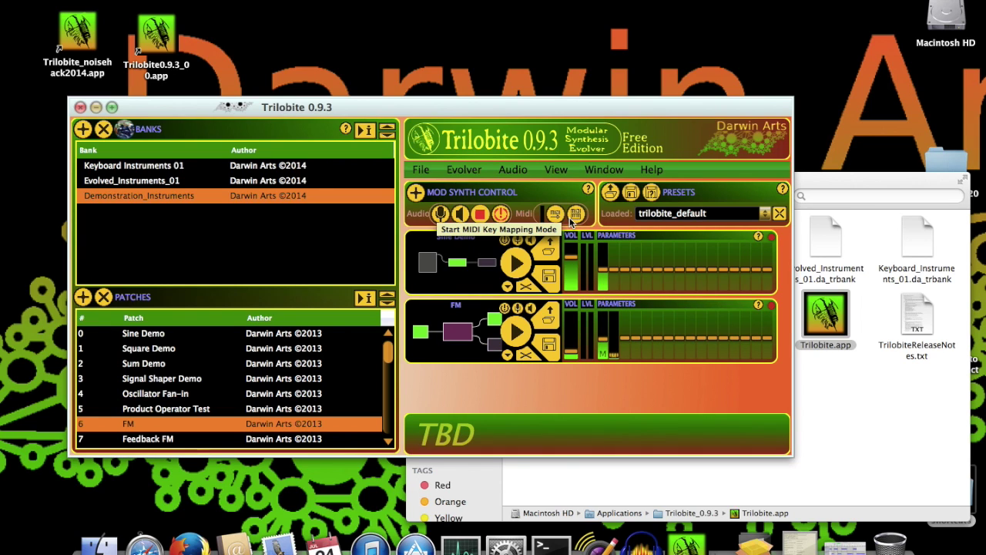
click(519, 331)
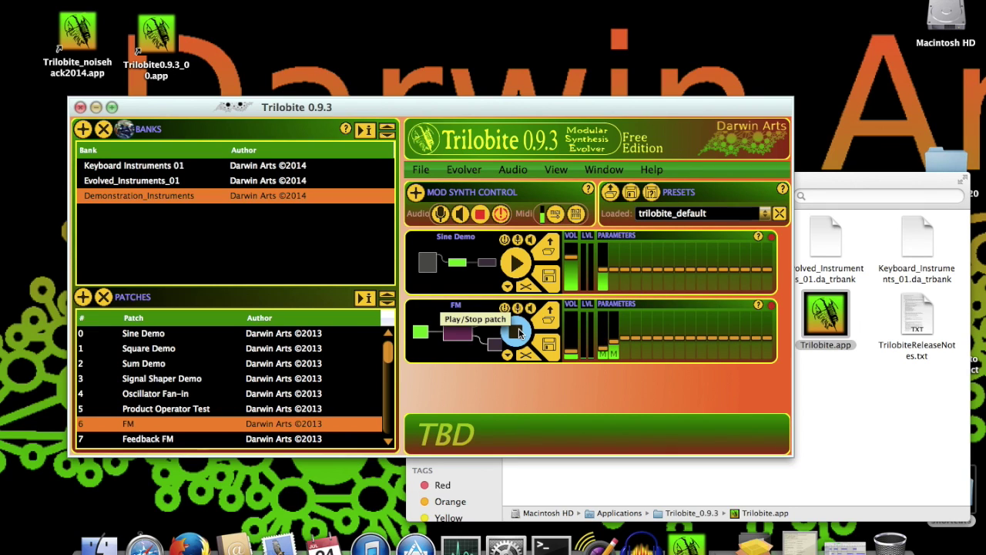
click(519, 331)
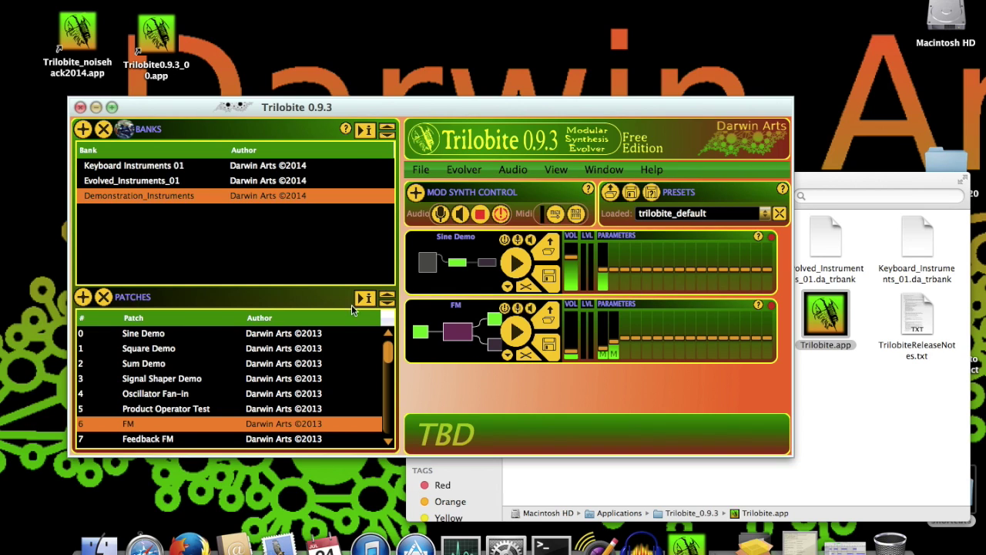
- Replace the first synth's patch with Simple Osc Organ from the Keyboard Instruments 01 bank
click(161, 166)
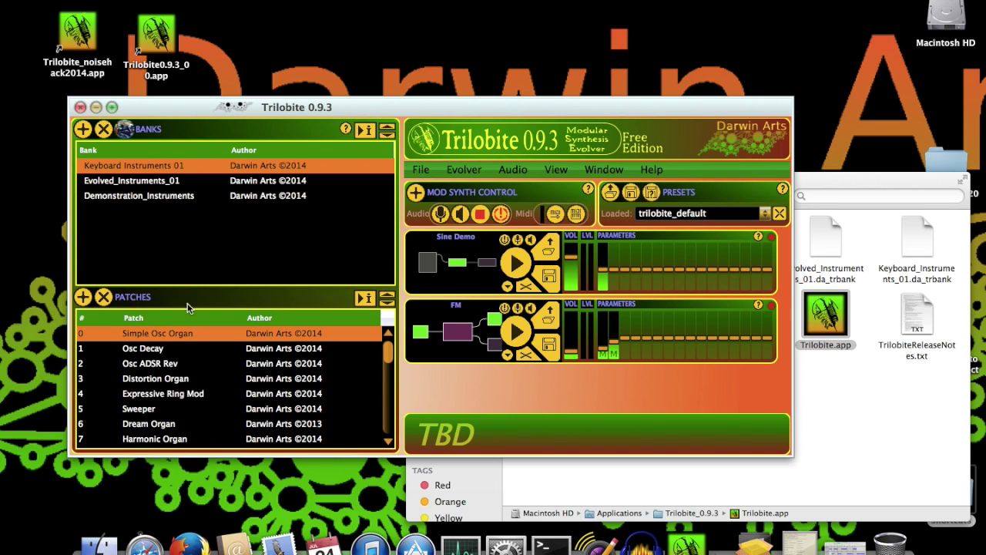
click(160, 332)
drag(160, 332, 470, 258)
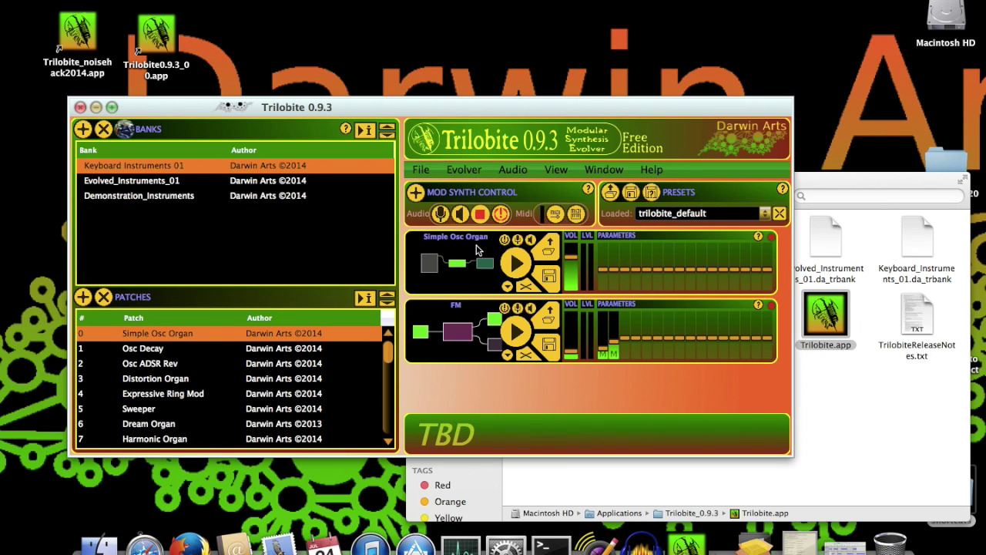
- Open the Simple Osc Organ patch's module graph and maximize its window to inspect the modules
click(459, 265)
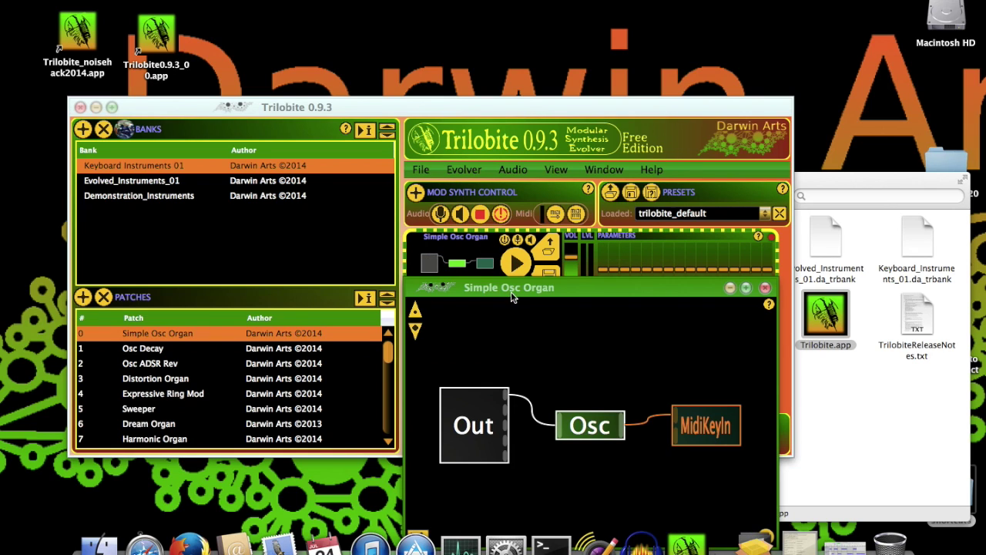
drag(511, 293, 252, 91)
double_click(252, 91)
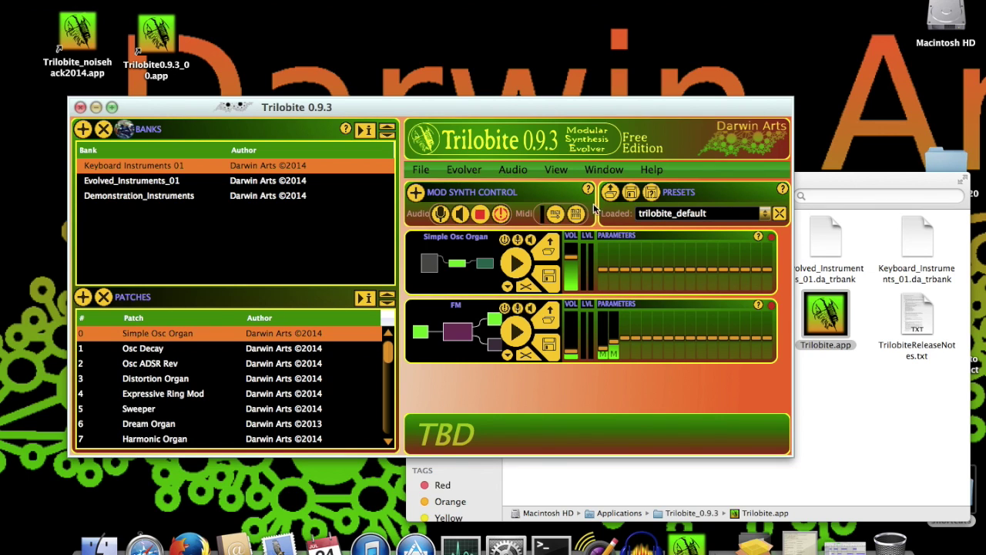
- Use MIDI Key Mapping Mode to map keyboard input to the Simple Osc Organ synth, and start playing the patch
click(576, 218)
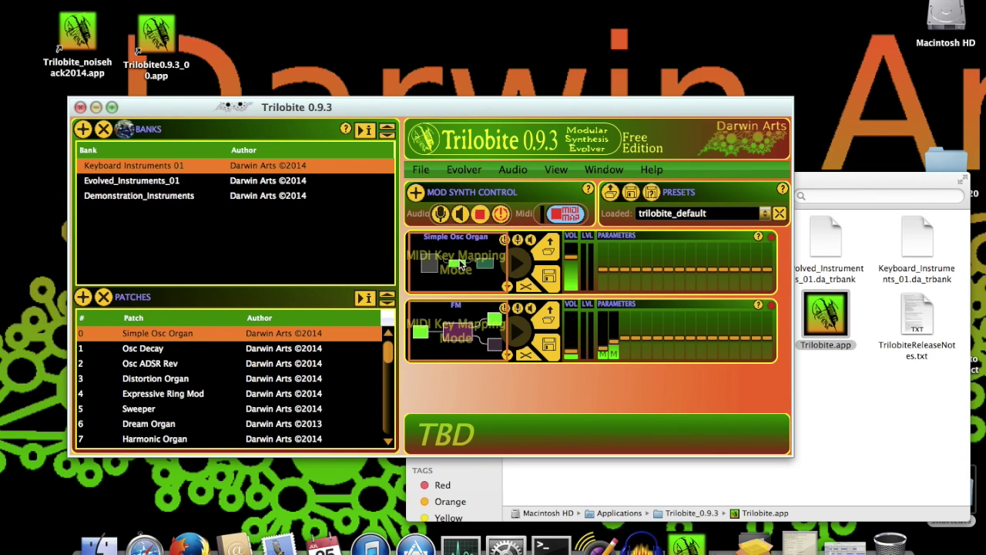
click(559, 216)
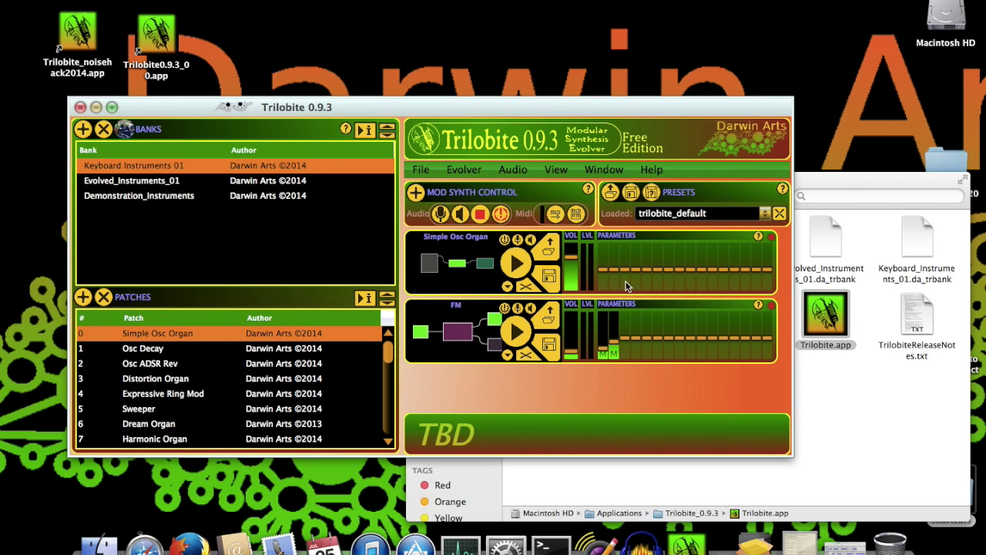
click(523, 265)
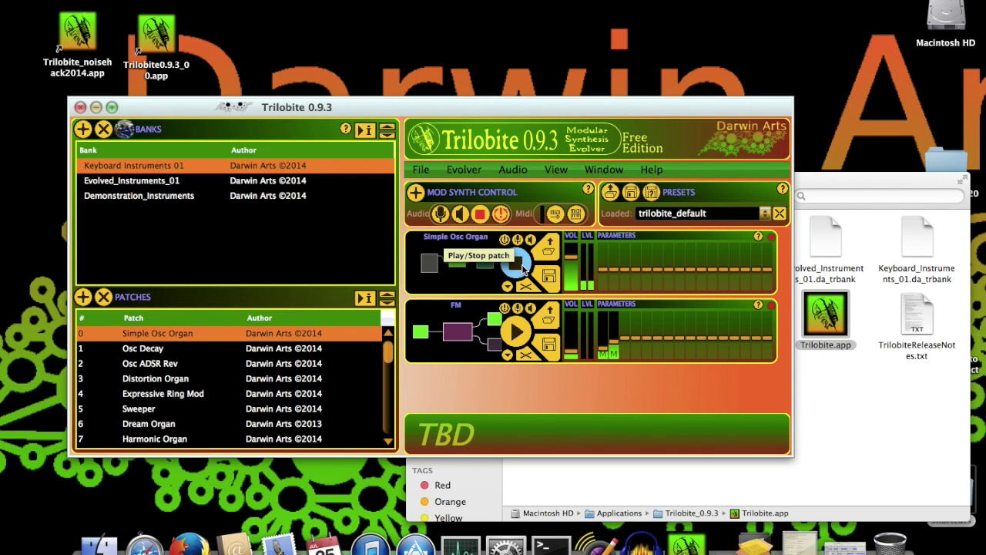
- Load the Sweeper patch into the playing first synth in place of Simple Osc Organ
click(144, 413)
drag(143, 413, 455, 273)
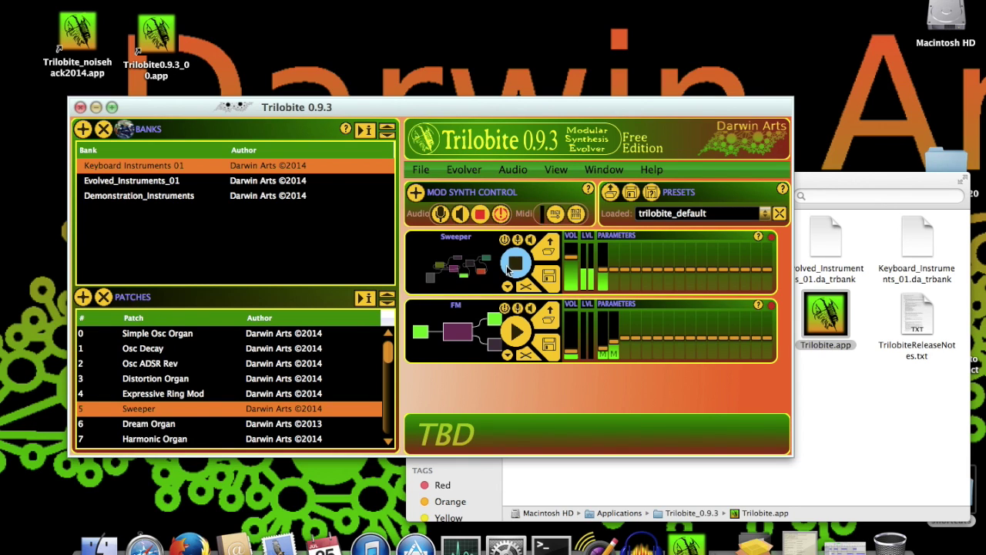
- Stop the Sweeper synth, save the current setup as a global preset named midi_map_preset, and close Trilobite
click(516, 264)
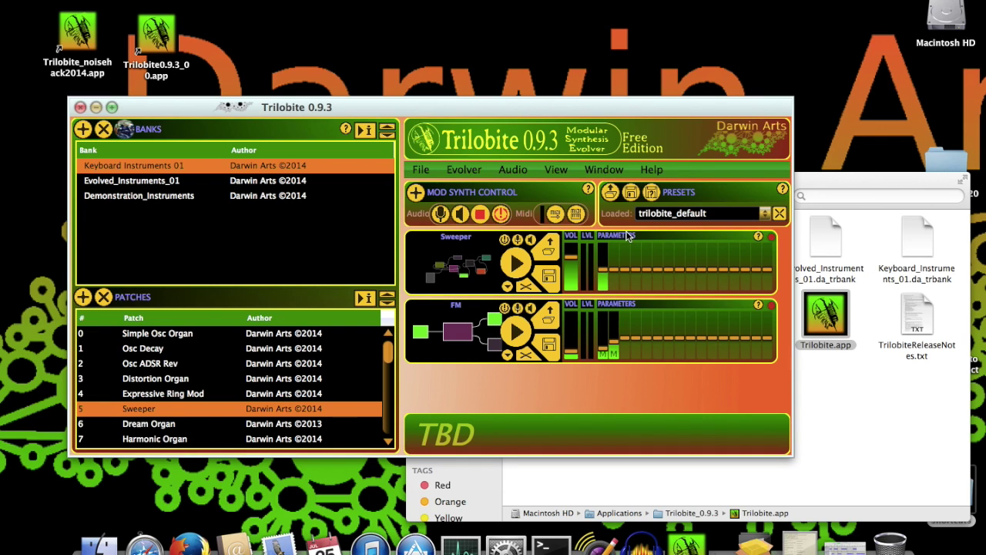
click(651, 192)
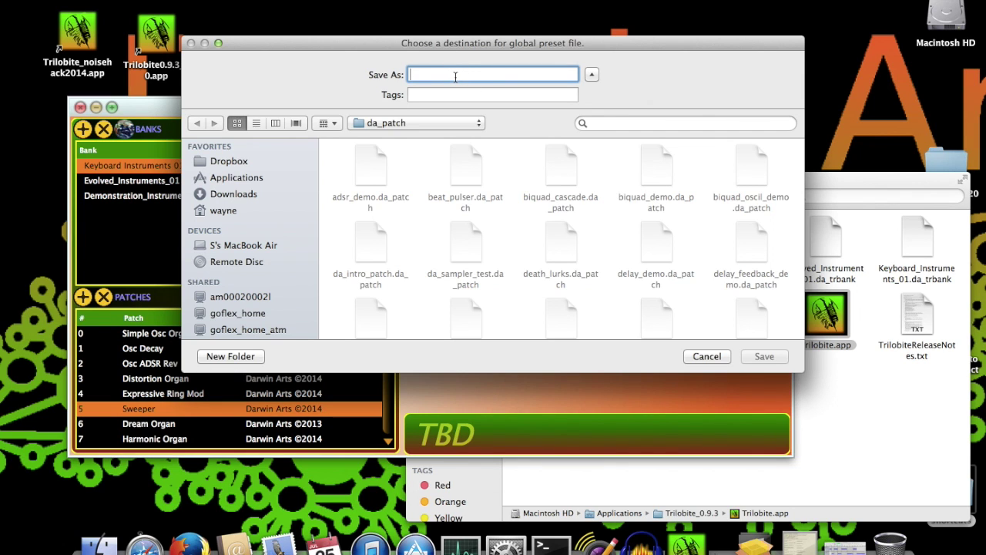
text(midi_map)
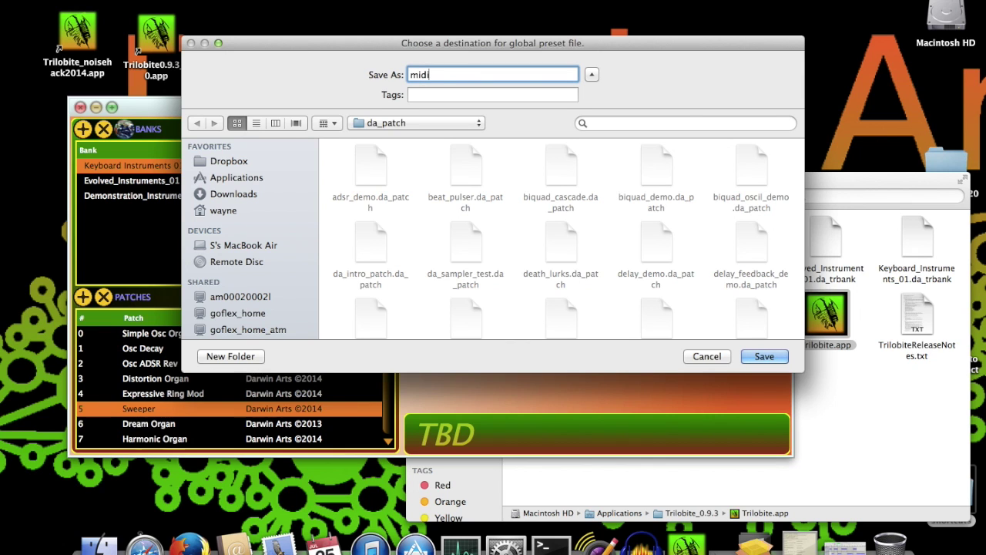
text(reset)
click(757, 356)
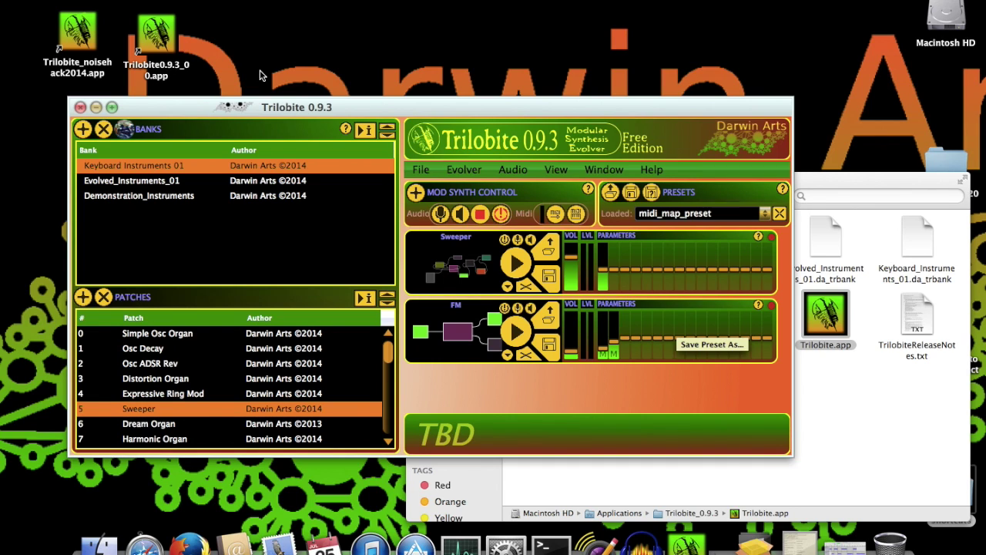
click(81, 108)
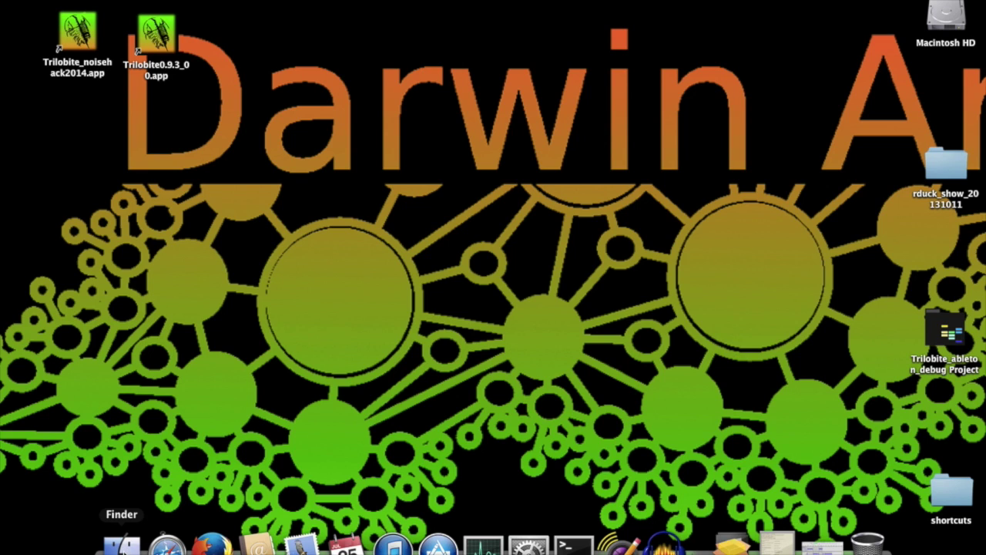
- In Finder, copy Trilobite_au32.component and Trilobite_au64.component from the Trilobite_0.9.3 folder in Applications
click(121, 545)
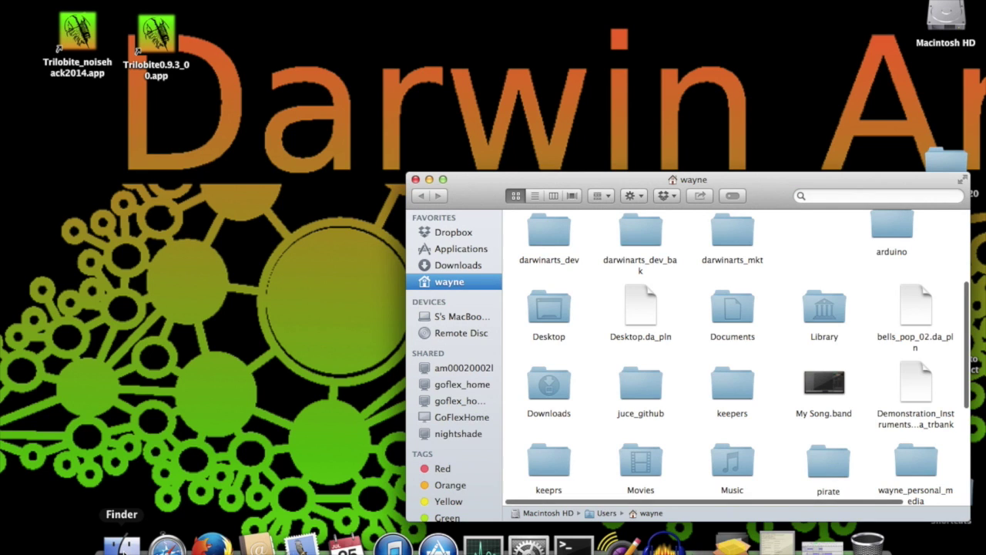
click(446, 248)
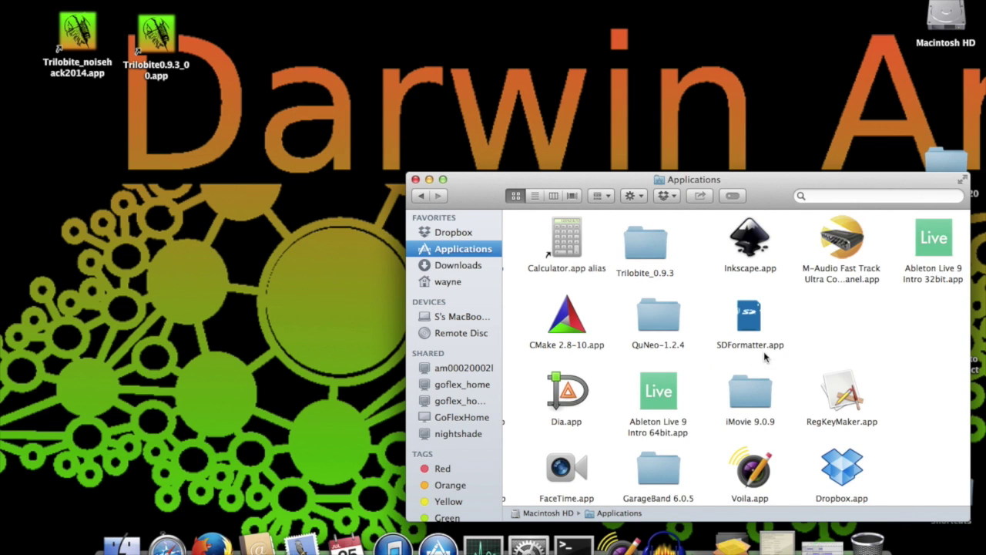
double_click(643, 254)
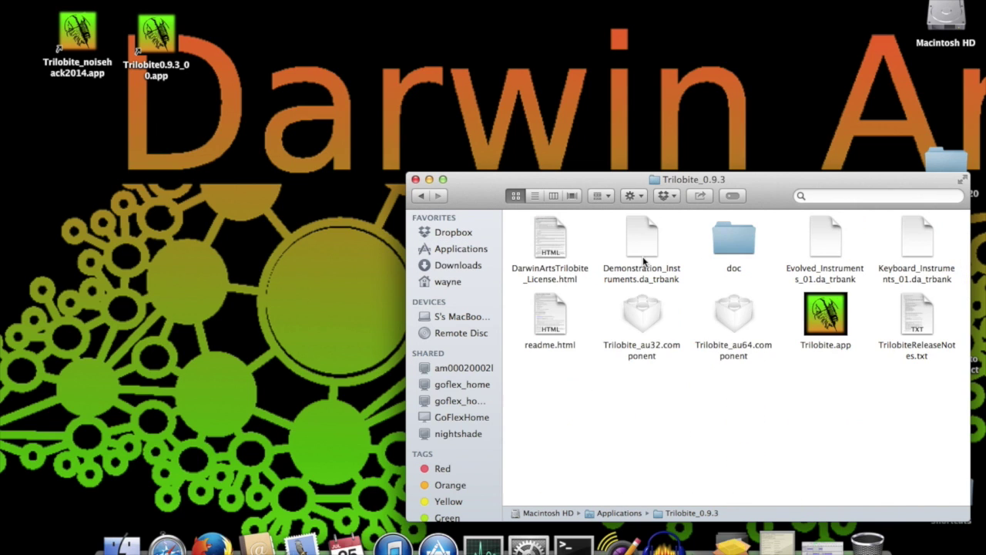
click(738, 305)
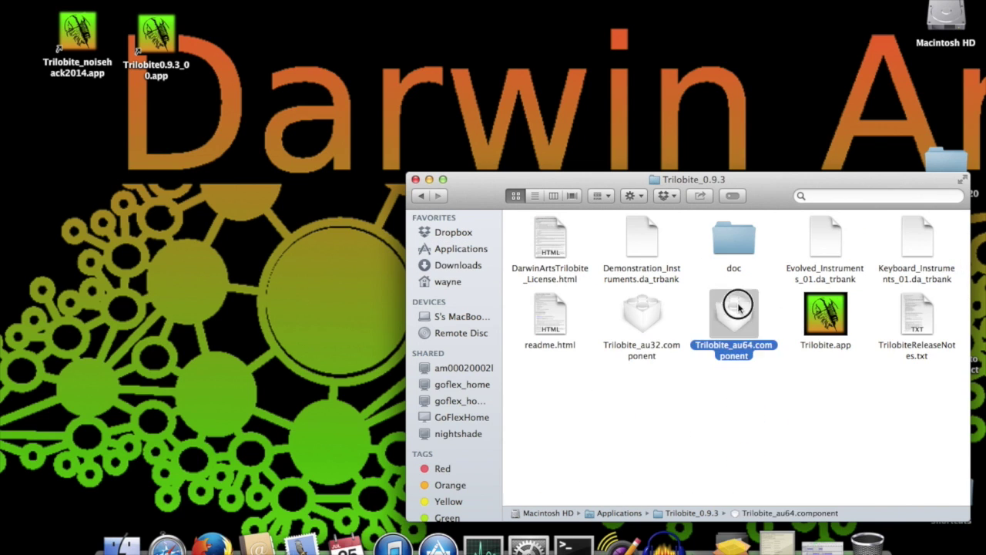
super+click(644, 321)
right_click(650, 320)
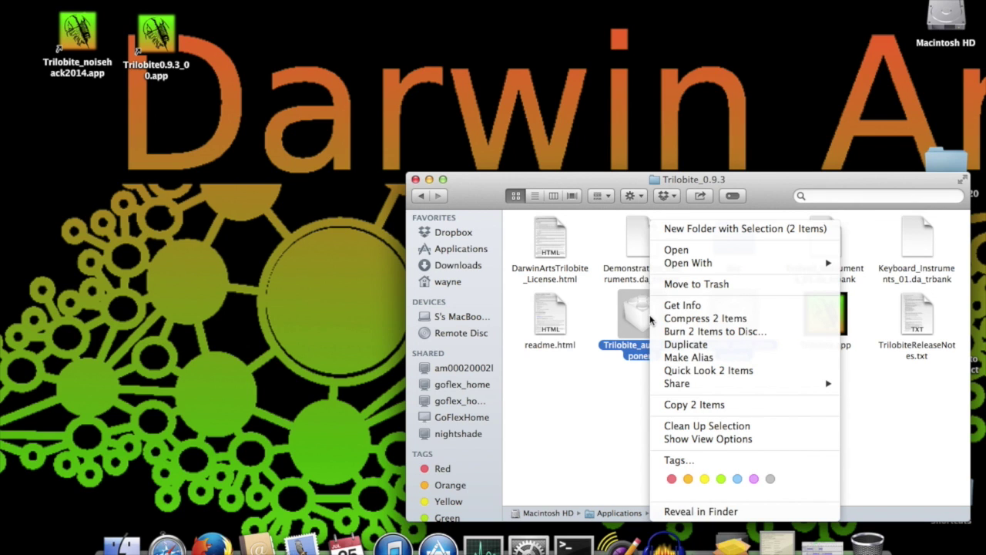
click(691, 405)
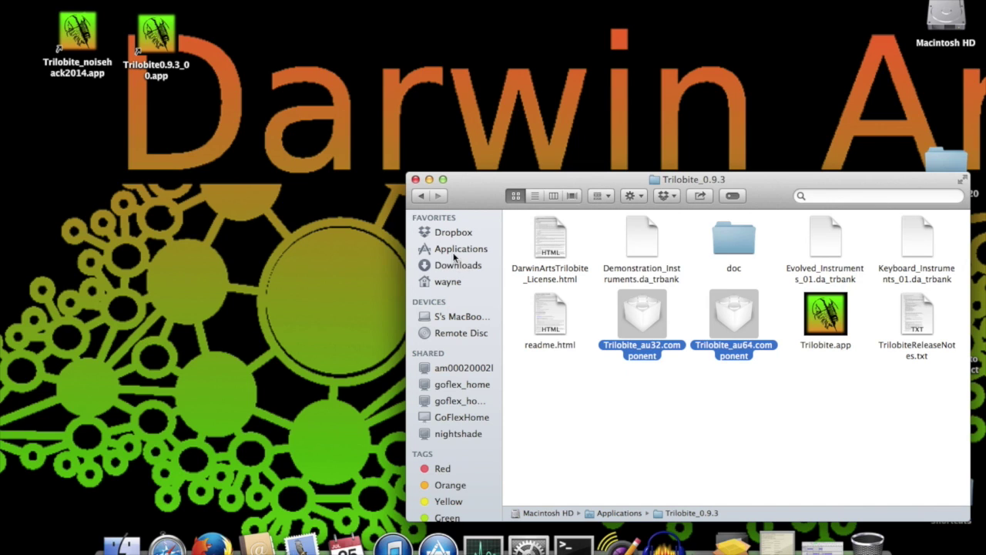
- Paste the two copied Audio Unit components into Library/Audio/Plug-Ins/Components in the home folder
click(450, 282)
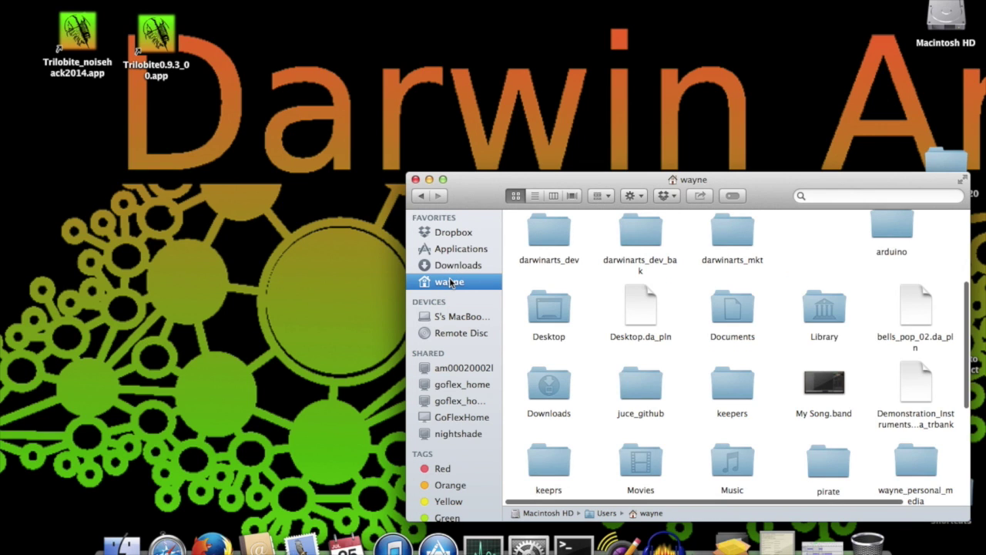
click(816, 309)
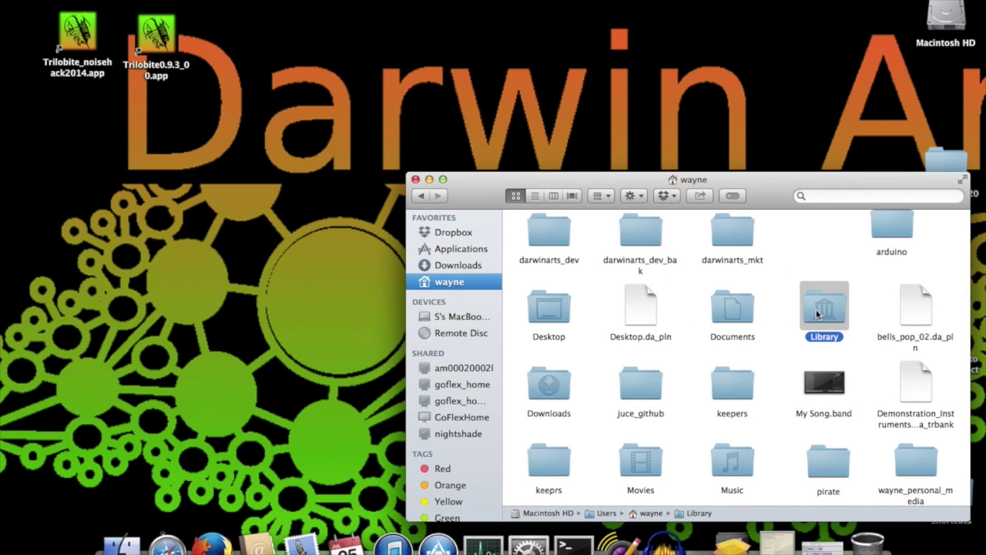
double_click(816, 309)
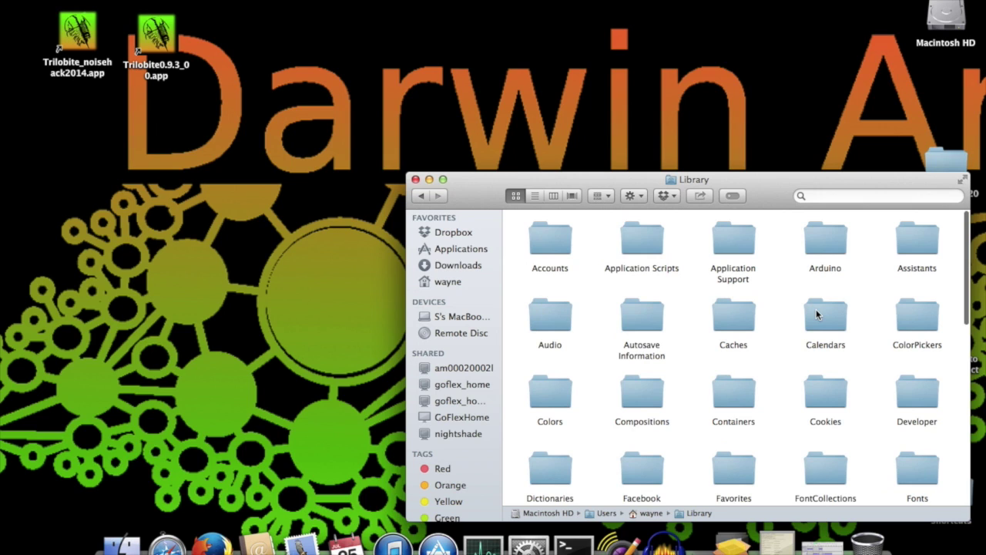
double_click(546, 310)
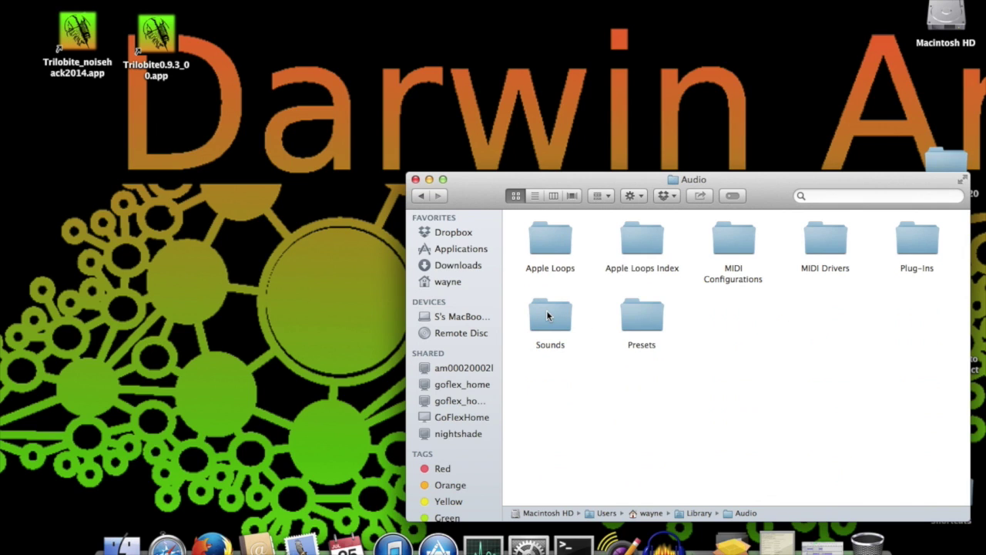
double_click(910, 246)
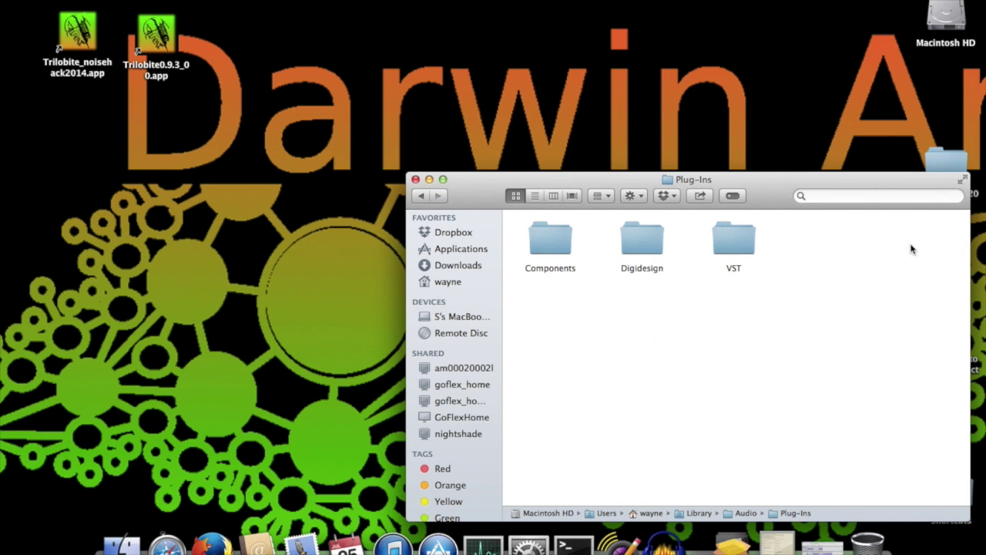
double_click(546, 245)
right_click(546, 245)
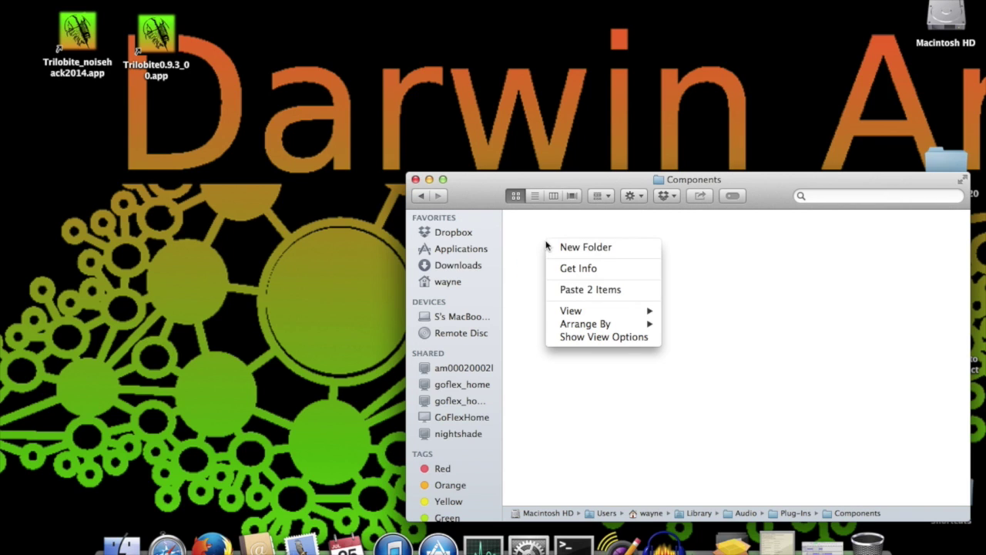
click(578, 290)
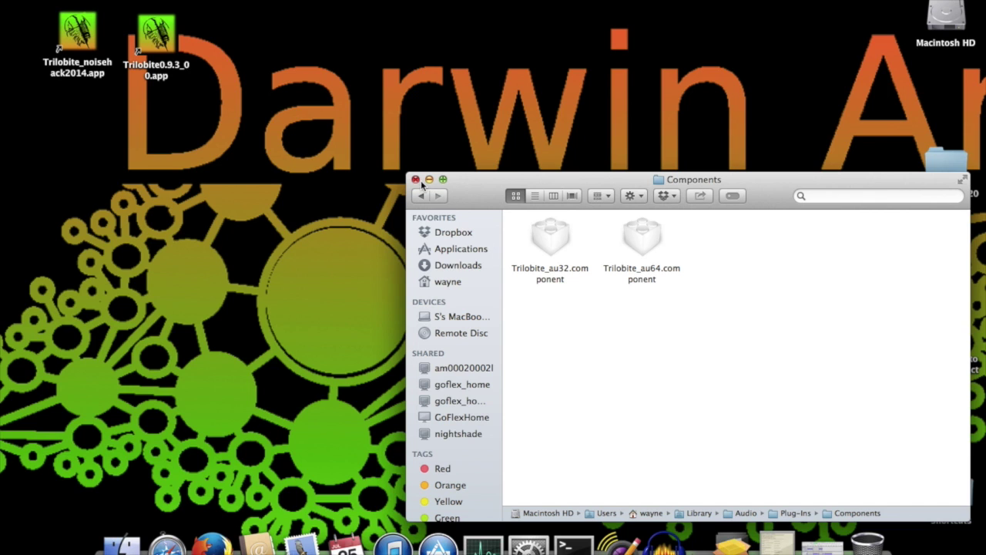
- Launch Ableton Live 9 Intro 32bit and load the Darwin Arts Trilobite_au Audio Unit on track 1 MIDI, postponing its registration
click(446, 250)
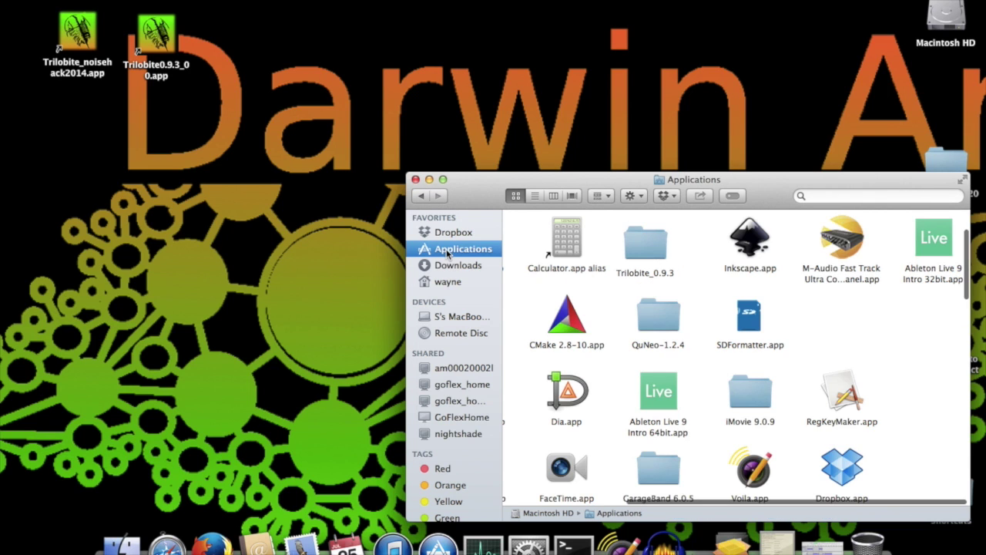
double_click(930, 245)
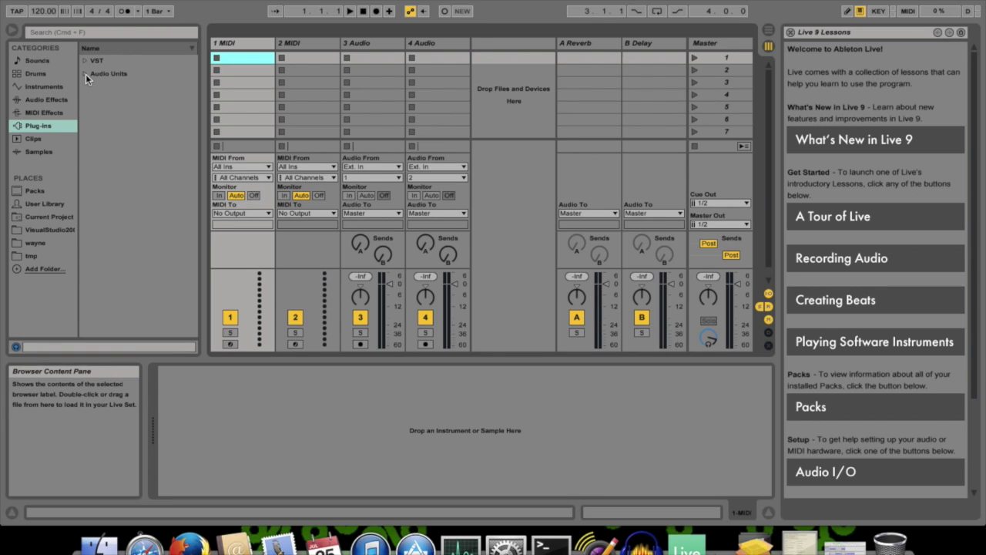
click(85, 74)
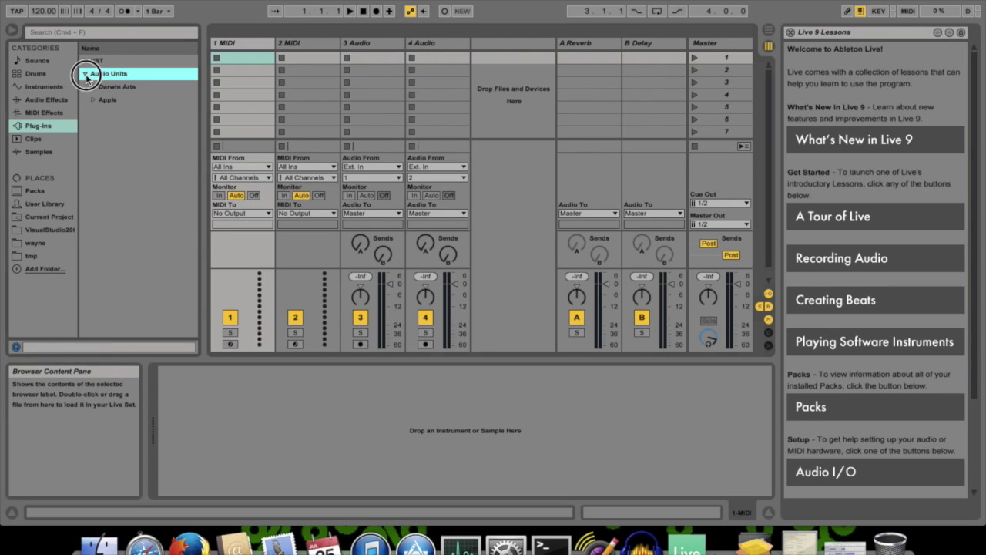
click(91, 87)
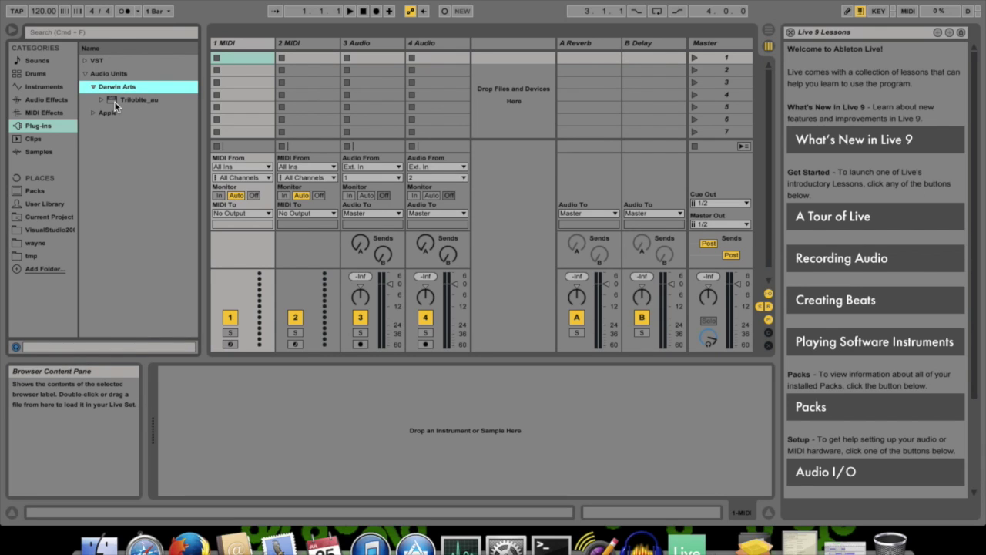
drag(114, 101, 184, 406)
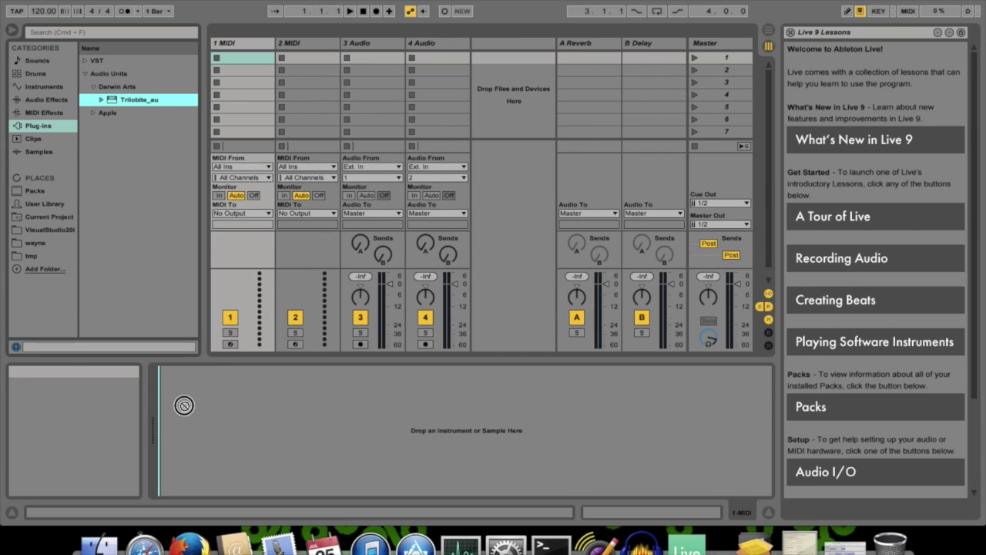
drag(184, 405, 186, 407)
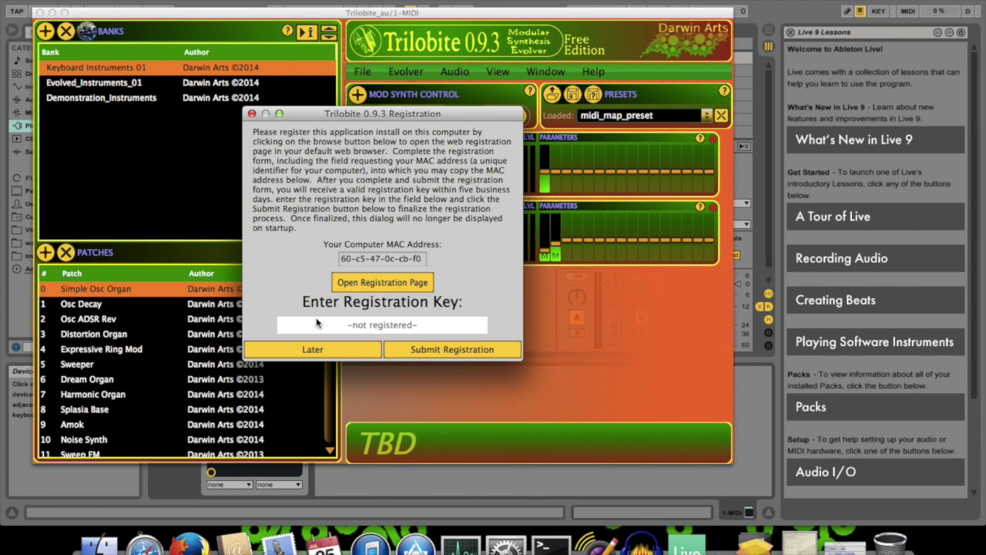
click(321, 349)
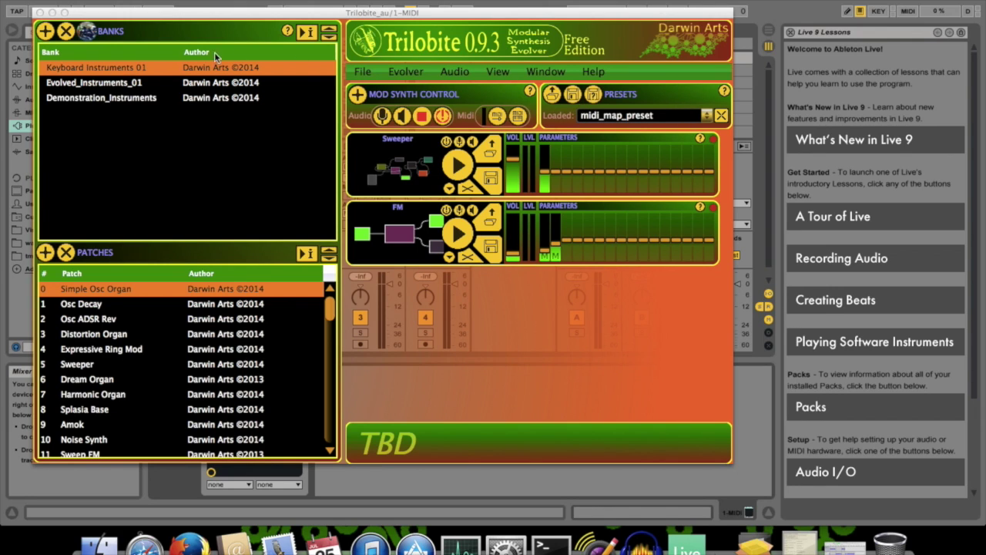
- Unfold the Trilobite_au device's parameters in Live, closing and reopening its plug-in window
click(40, 13)
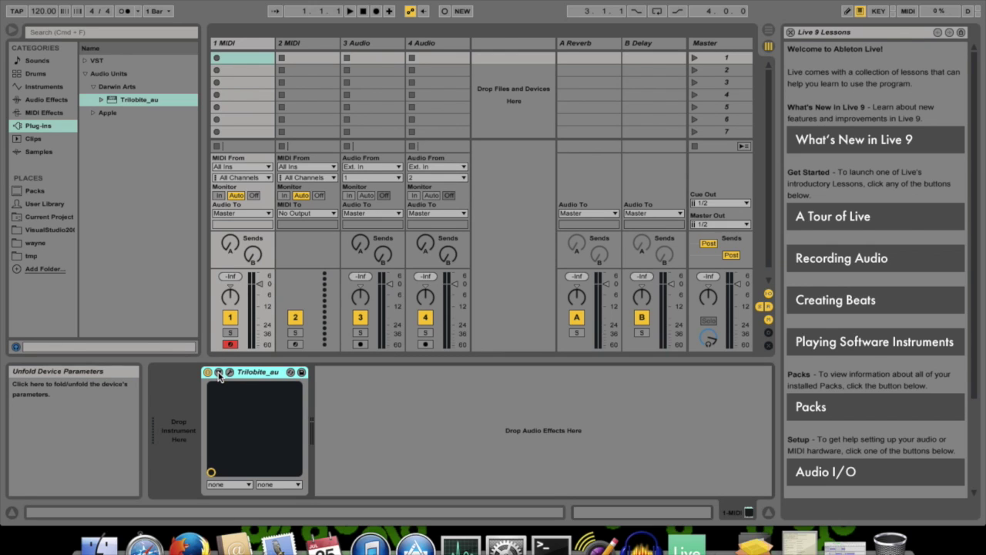
click(219, 373)
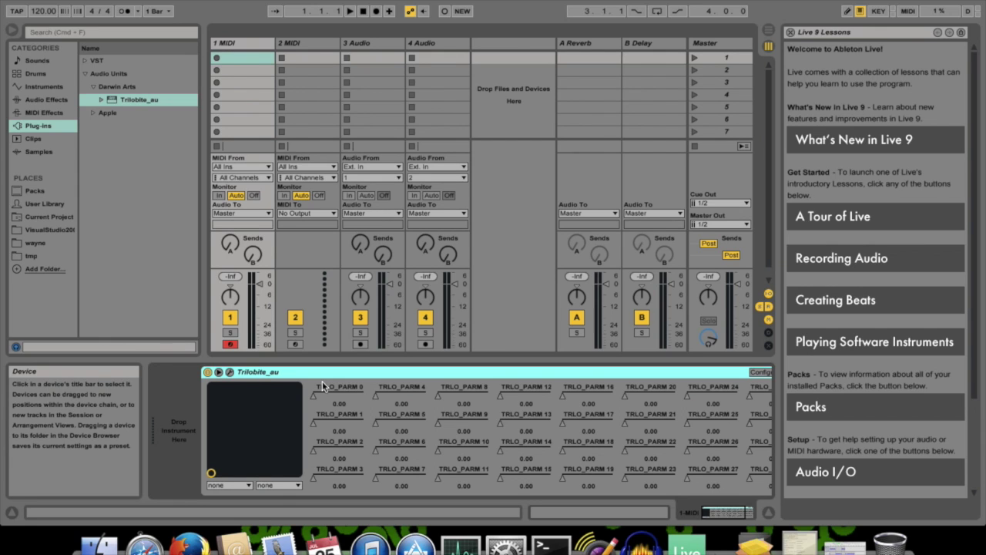
click(229, 372)
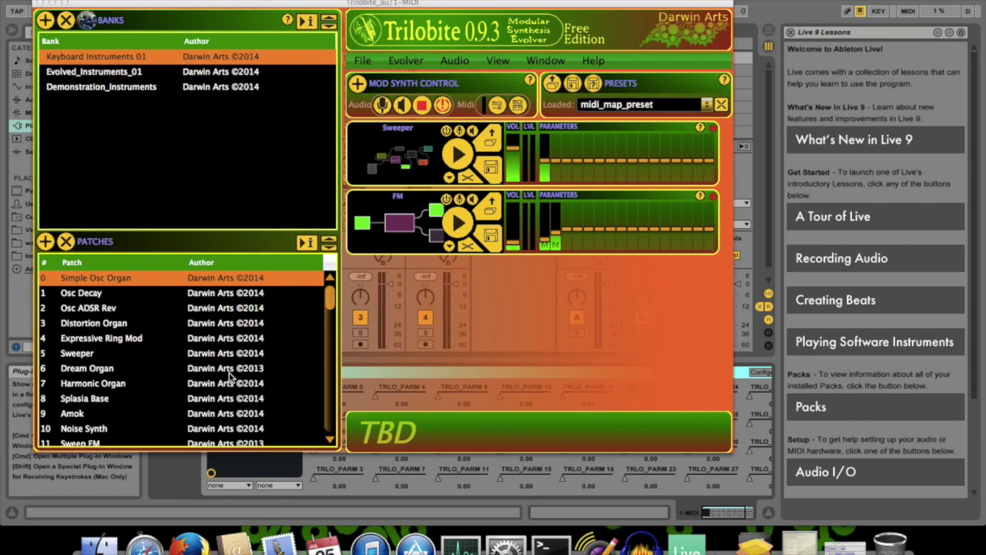
- Use MIDI Controller Mapping Mode to map the FM synth's first two parameters to TRLO_PARM 0 and TRLO_PARM 1
click(497, 106)
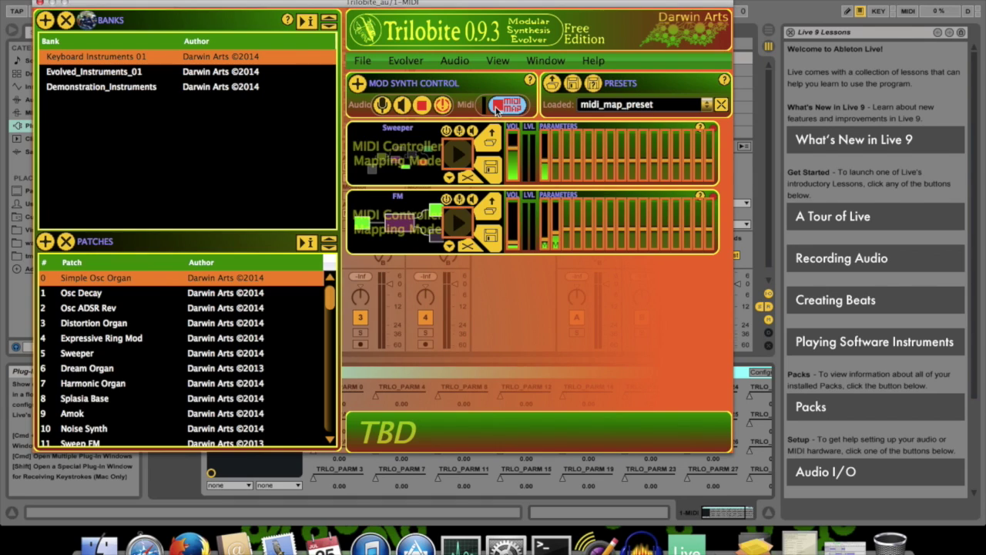
click(547, 228)
click(556, 228)
drag(242, 9, 646, 32)
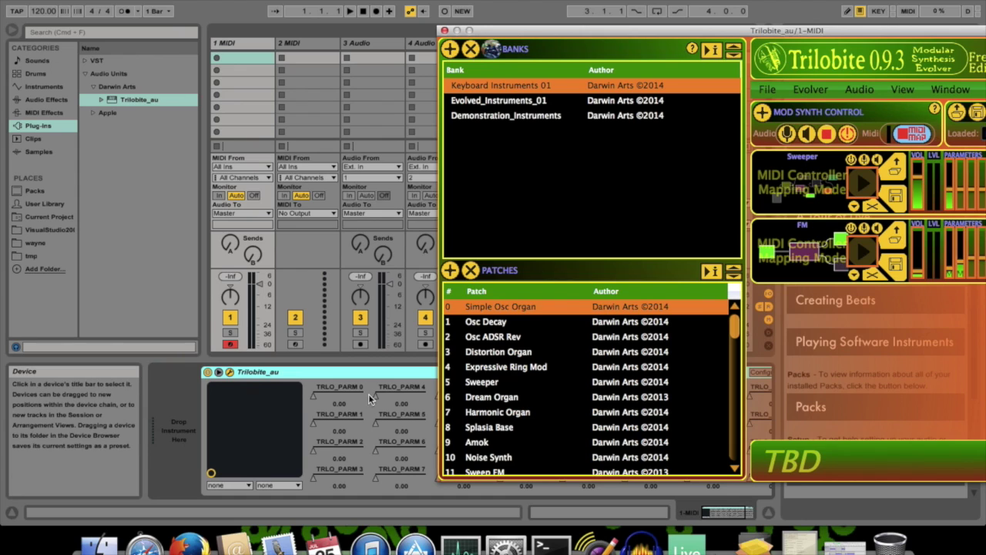
click(322, 396)
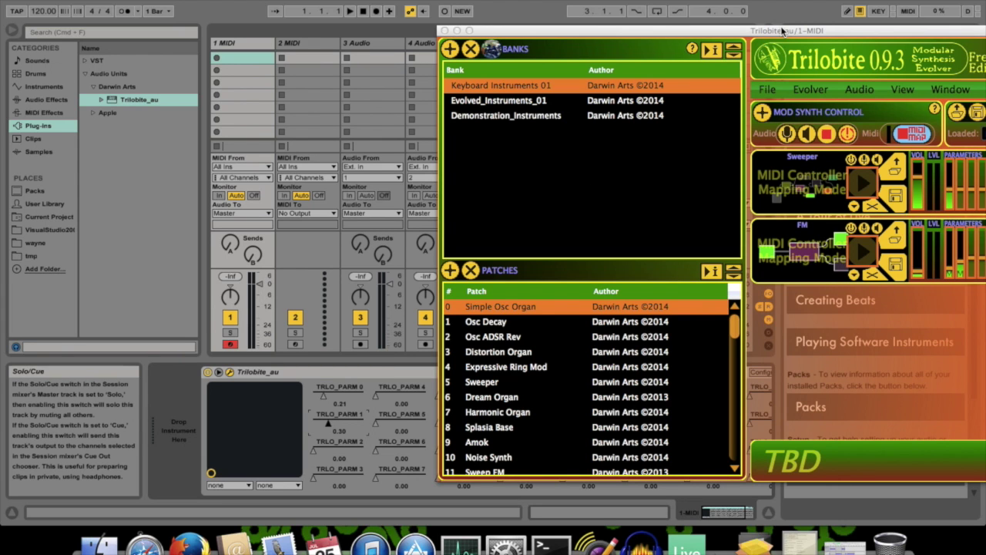
drag(784, 33, 709, 1)
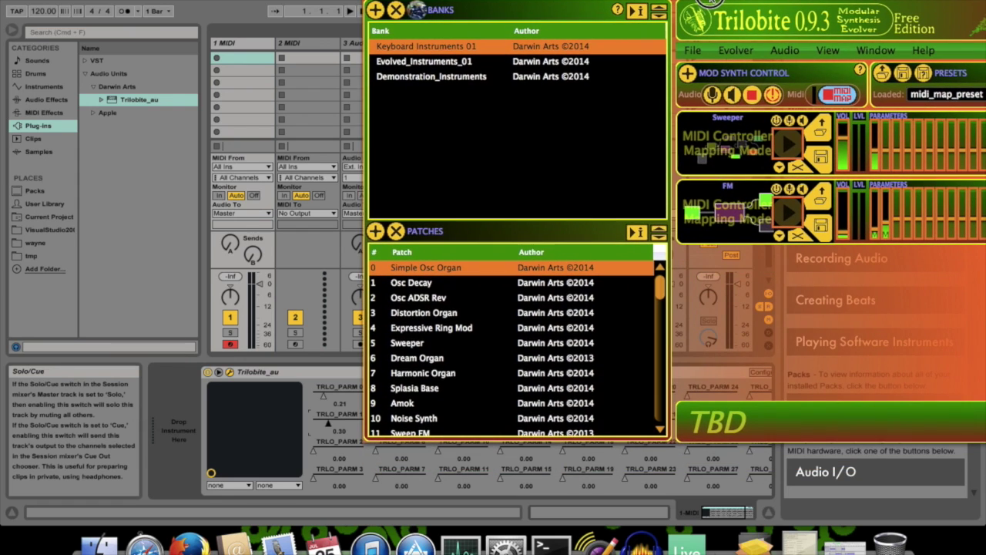
click(843, 95)
- Play the FM synth while adjusting TRLO_PARM 0 and TRLO_PARM 1, ending both at 0.00, and stop it
click(787, 212)
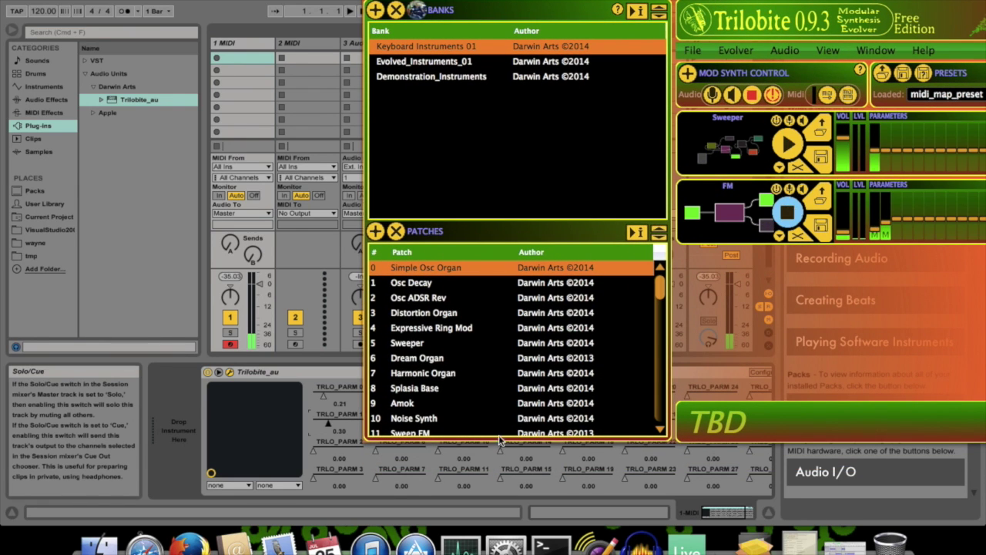
mouse_move(330, 421)
mouse_down()
mouse_move(344, 421)
mouse_move(315, 421)
mouse_up()
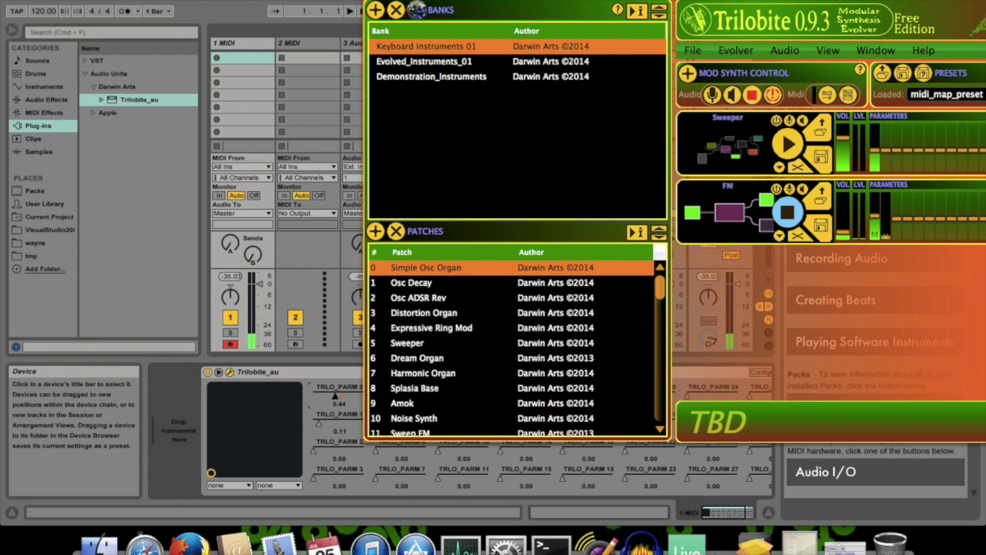
mouse_move(318, 420)
mouse_down()
mouse_move(339, 420)
mouse_move(329, 421)
mouse_move(324, 395)
mouse_move(340, 396)
mouse_move(335, 421)
mouse_move(313, 421)
mouse_move(324, 395)
mouse_move(313, 396)
mouse_up()
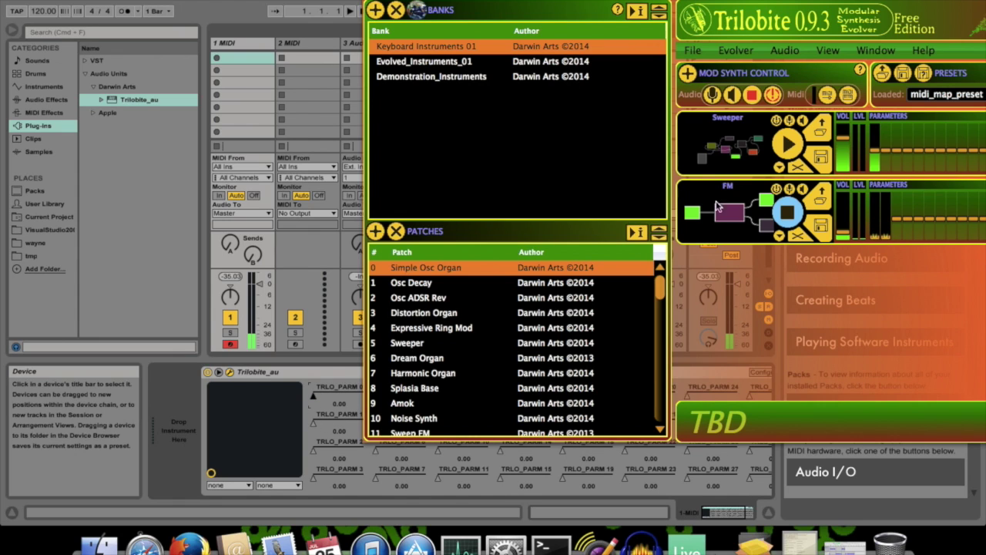
click(787, 213)
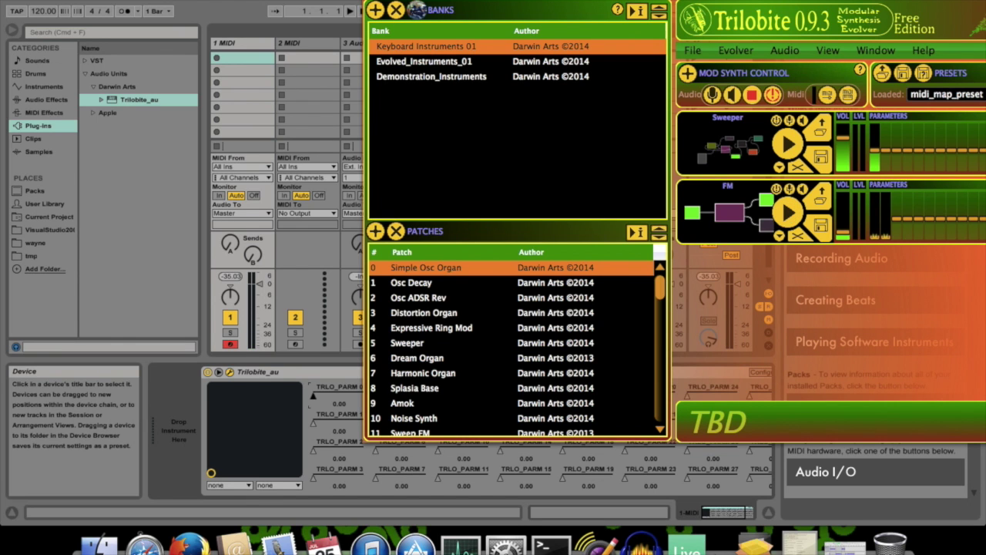
drag(770, 1, 592, 41)
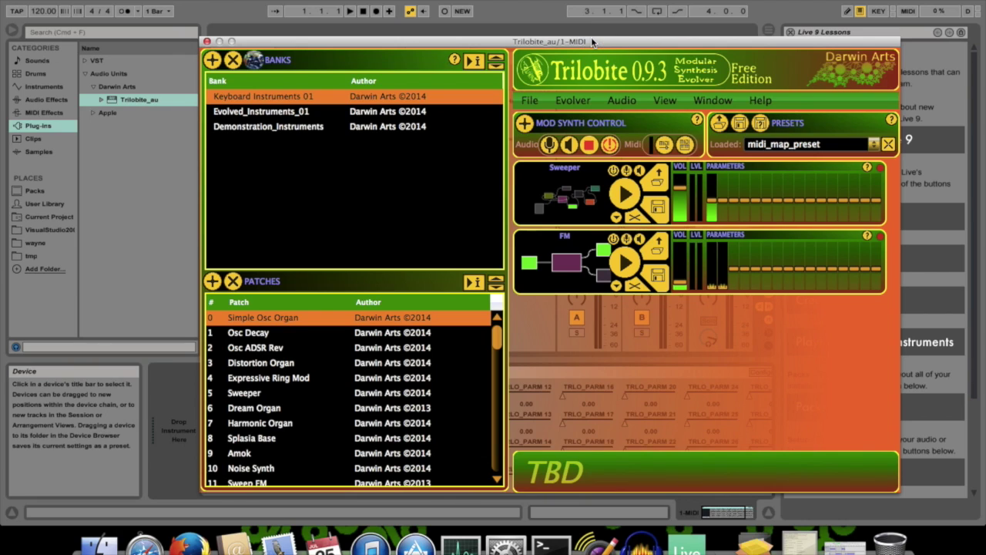